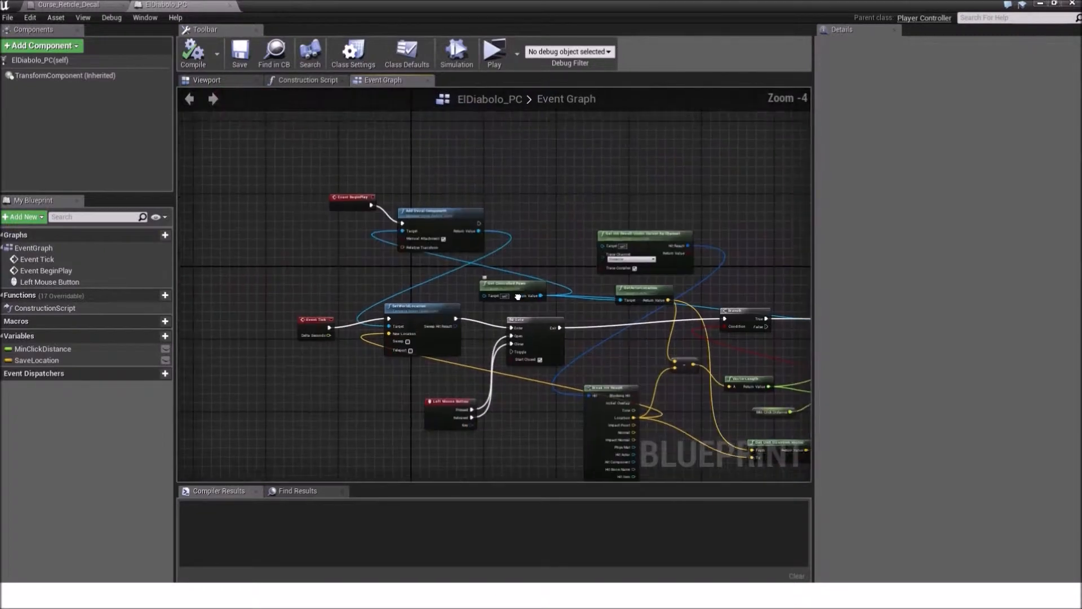
Delete the Add Decal Component and SetWorldLocation nodes from the ElDiabolo_PC event graph.
{"action": "scroll", "coordinate": [420, 263], "scroll_direction": "up", "scroll_amount": 3}
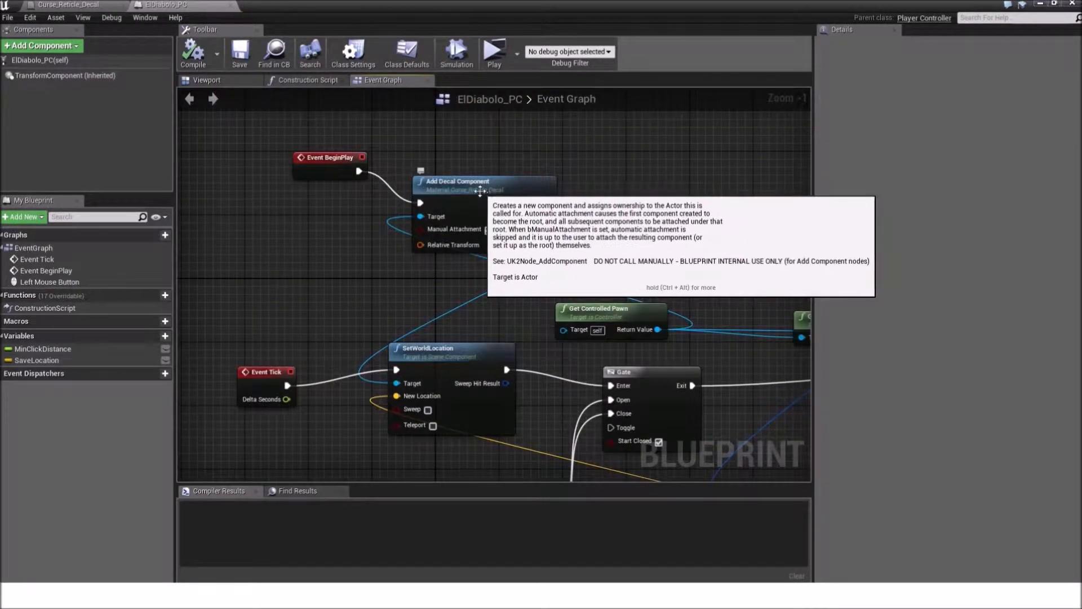
{"action": "scroll", "coordinate": [499, 251], "scroll_direction": "down", "scroll_amount": 3}
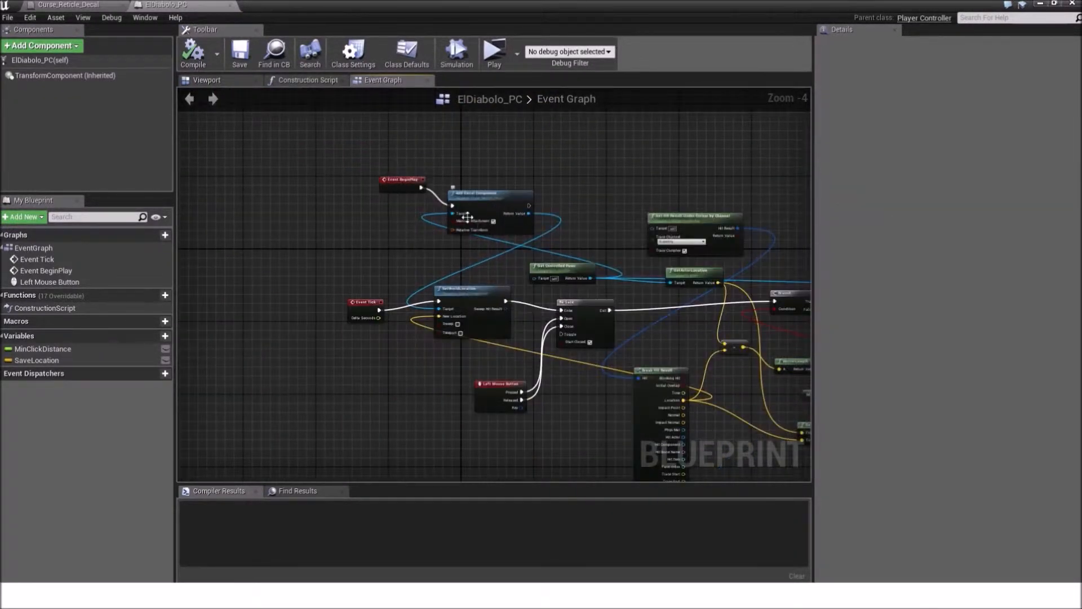
{"action": "scroll", "coordinate": [500, 251], "scroll_direction": "up", "scroll_amount": 2}
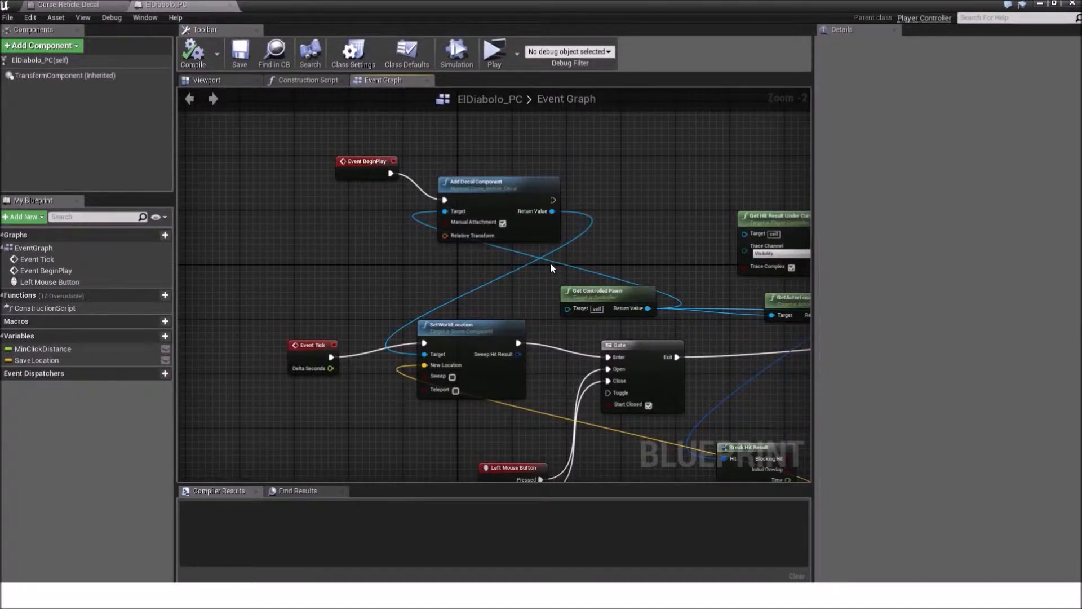
{"action": "scroll", "coordinate": [525, 263], "scroll_direction": "down", "scroll_amount": 1}
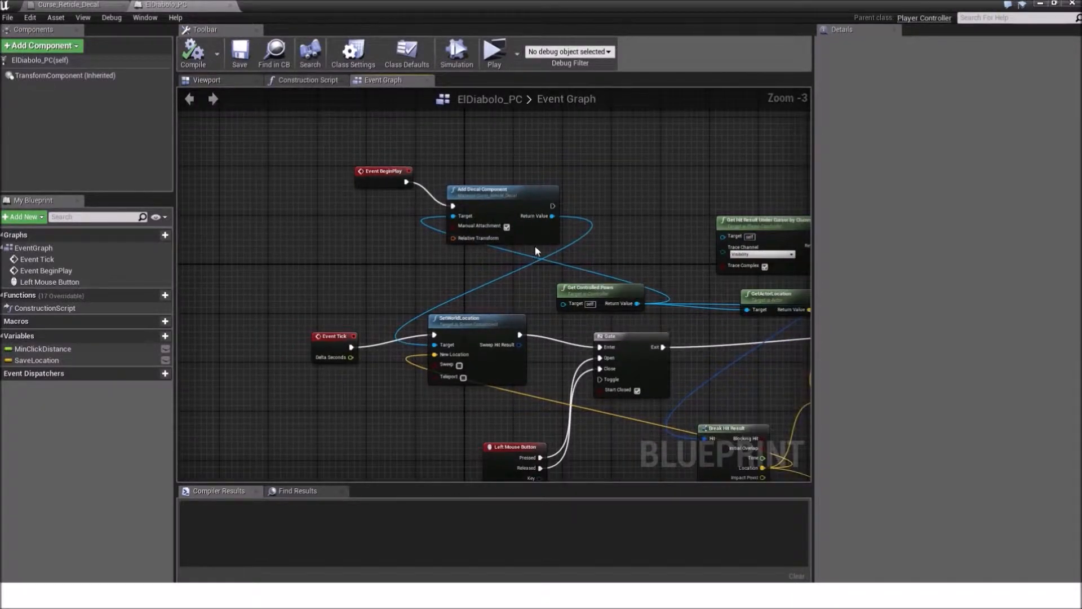
{"action": "right_click_drag", "start_coordinate": [554, 240], "coordinate": [506, 269]}
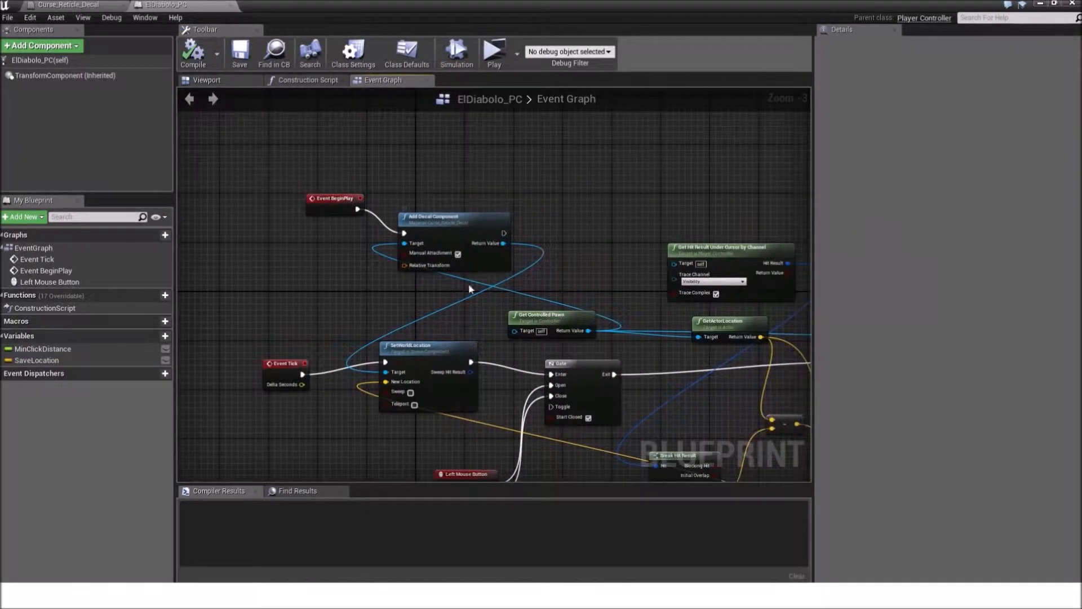
{"action": "right_click_drag", "start_coordinate": [407, 311], "coordinate": [444, 345]}
{"action": "left_click", "coordinate": [451, 293]}
{"action": "right_click_drag", "start_coordinate": [507, 276], "coordinate": [494, 256]}
{"action": "key", "text": "Delete"}
{"action": "left_click", "coordinate": [415, 337]}
{"action": "key", "text": "Delete"}
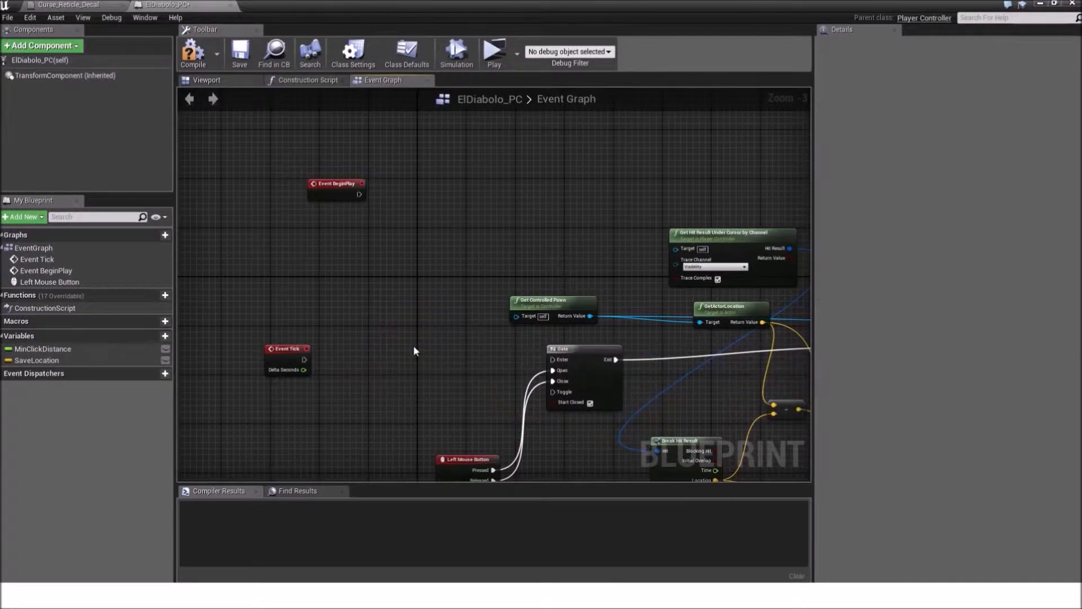
Add an Add Static Mesh Component node from Get Controlled Pawn's return value and place it beside Event BeginPlay.
{"action": "scroll", "coordinate": [434, 289], "scroll_direction": "up", "scroll_amount": 2}
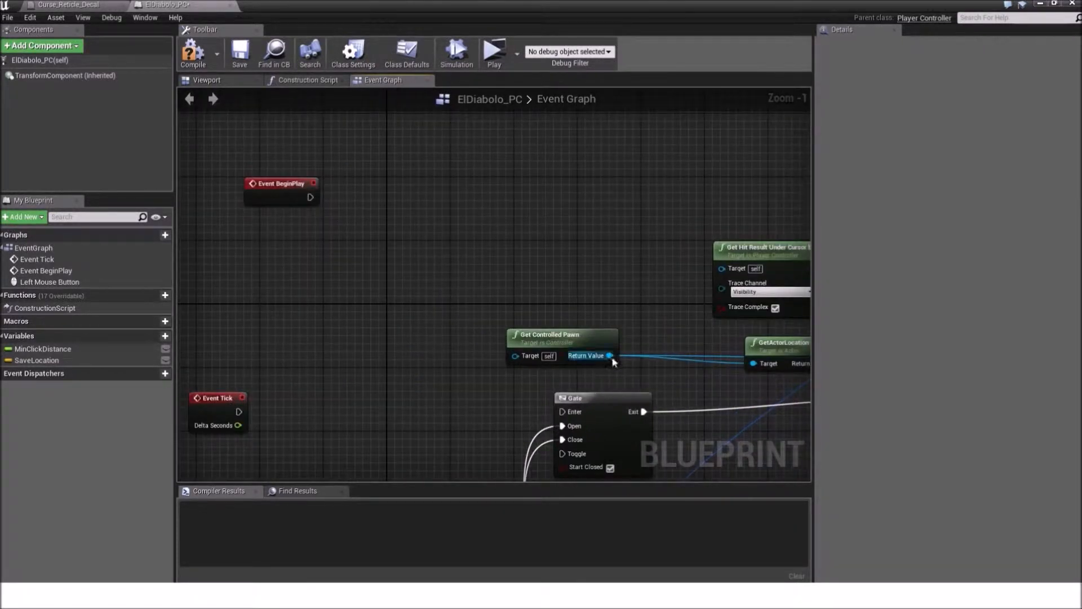
{"action": "left_click_drag", "start_coordinate": [608, 359], "coordinate": [596, 211]}
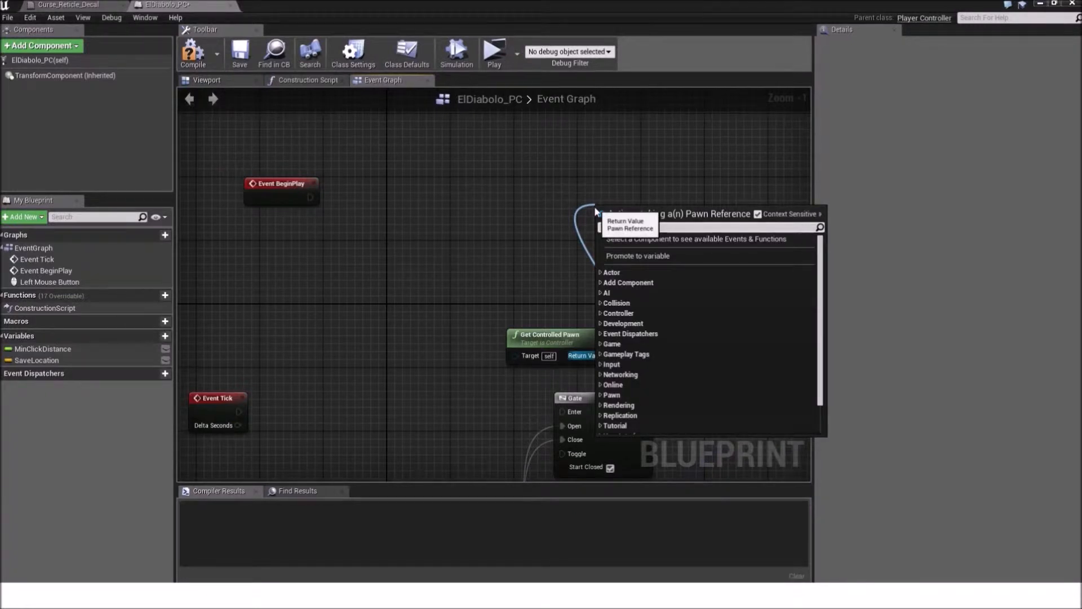
{"action": "type", "text": "add sta"}
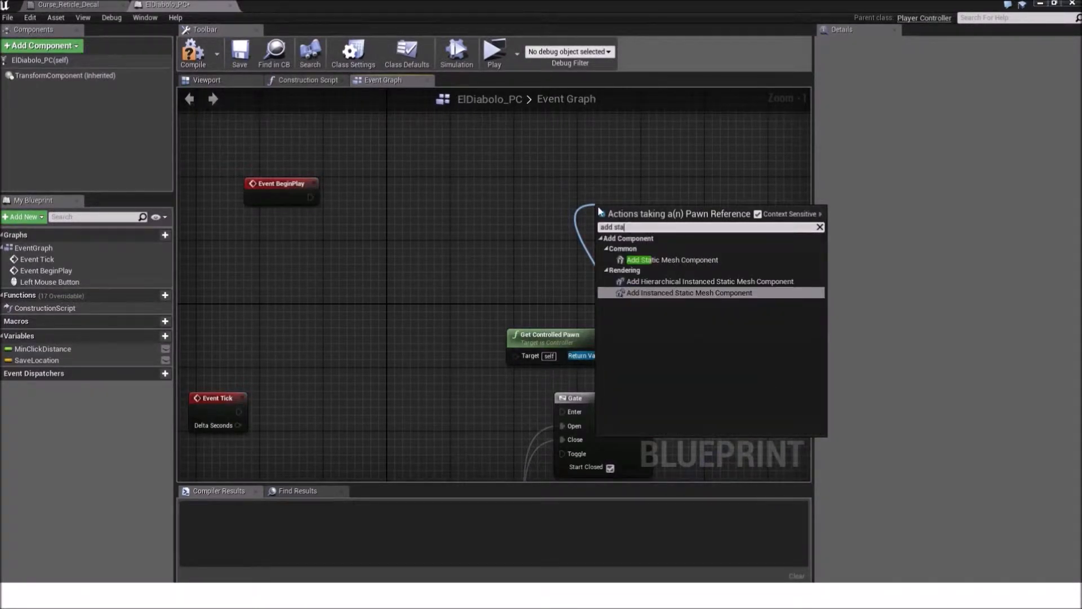
{"action": "left_click", "coordinate": [673, 261]}
{"action": "right_click_drag", "start_coordinate": [664, 276], "coordinate": [710, 273]}
{"action": "left_click_drag", "start_coordinate": [687, 229], "coordinate": [422, 242]}
{"action": "scroll", "coordinate": [433, 279], "scroll_direction": "up", "scroll_amount": 1}
{"action": "right_click_drag", "start_coordinate": [434, 282], "coordinate": [473, 334]}
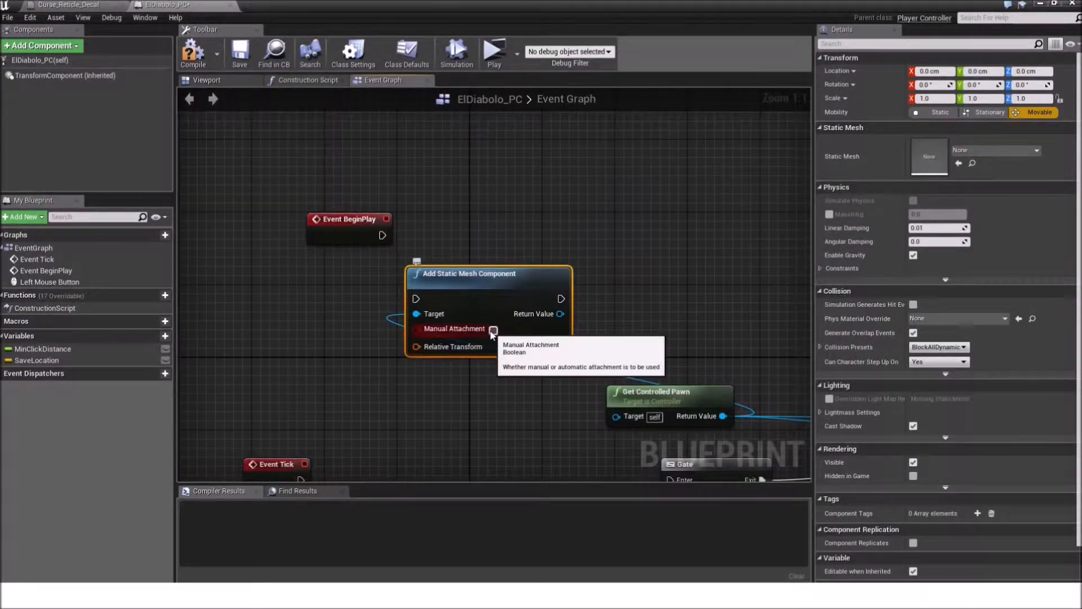
Enable Manual Attachment on the Add Static Mesh Component node and connect Event BeginPlay's execution output to it.
{"action": "left_click", "coordinate": [493, 330]}
{"action": "right_click_drag", "start_coordinate": [462, 274], "coordinate": [468, 230]}
{"action": "left_click_drag", "start_coordinate": [468, 229], "coordinate": [487, 230]}
{"action": "left_click", "coordinate": [430, 215]}
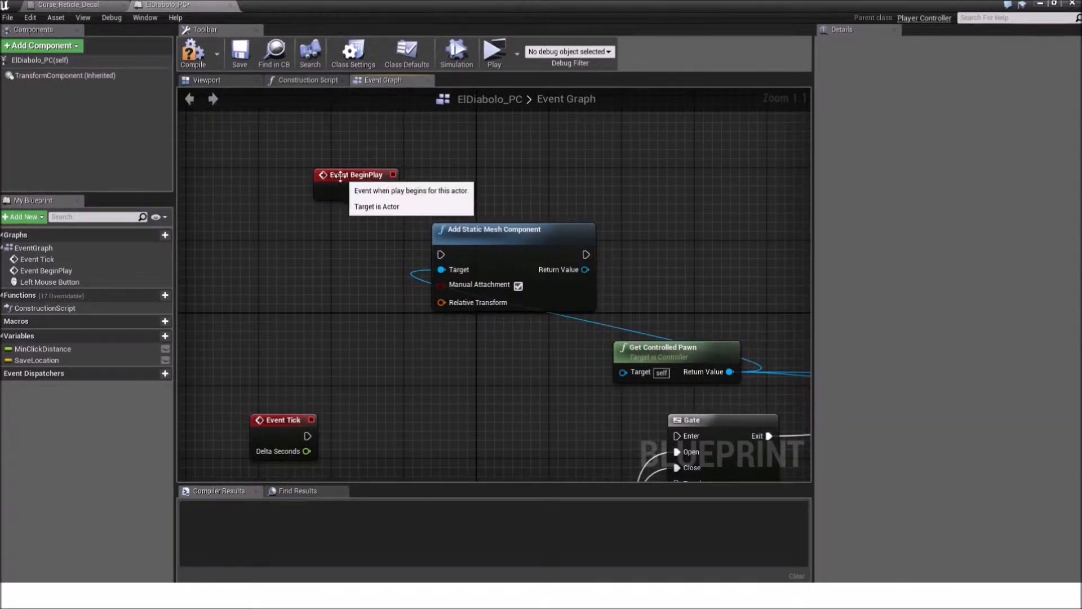
{"action": "left_click_drag", "start_coordinate": [389, 191], "coordinate": [443, 255]}
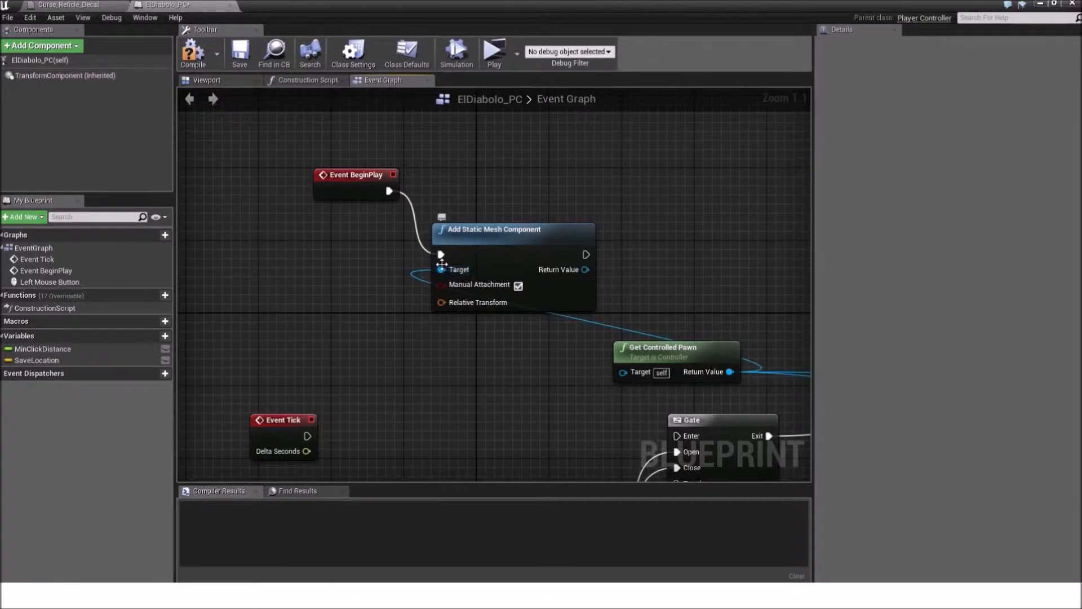
{"action": "right_click_drag", "start_coordinate": [563, 230], "coordinate": [594, 199]}
{"action": "left_click", "coordinate": [548, 197]}
{"action": "left_click", "coordinate": [603, 250]}
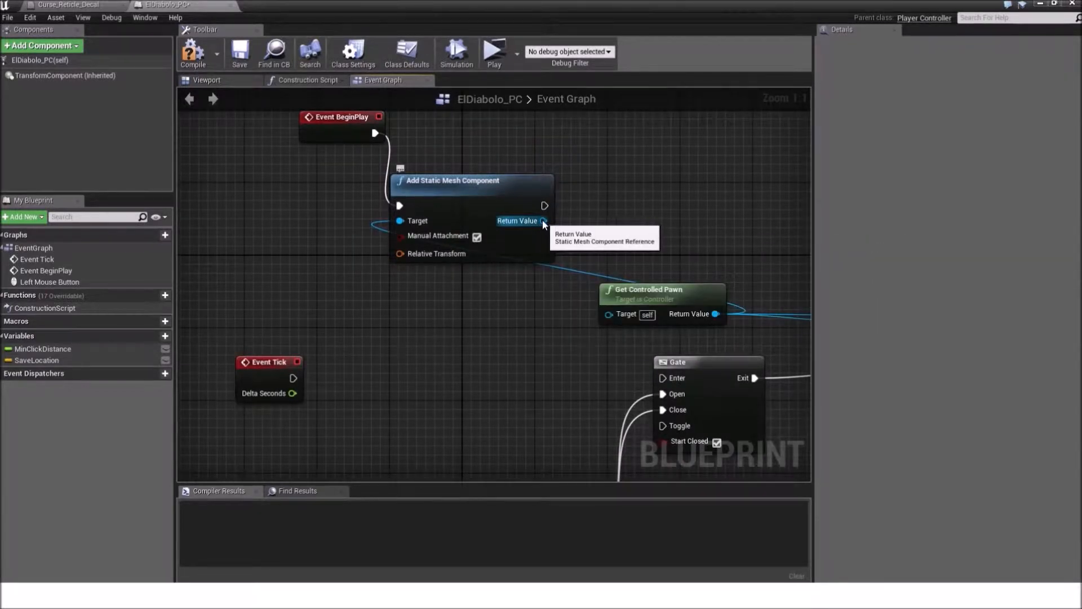
Add a SetWorldLocationAndRotation node from the static mesh component's return value and place it between Event Tick and the Gate.
{"action": "left_click_drag", "start_coordinate": [543, 220], "coordinate": [488, 367]}
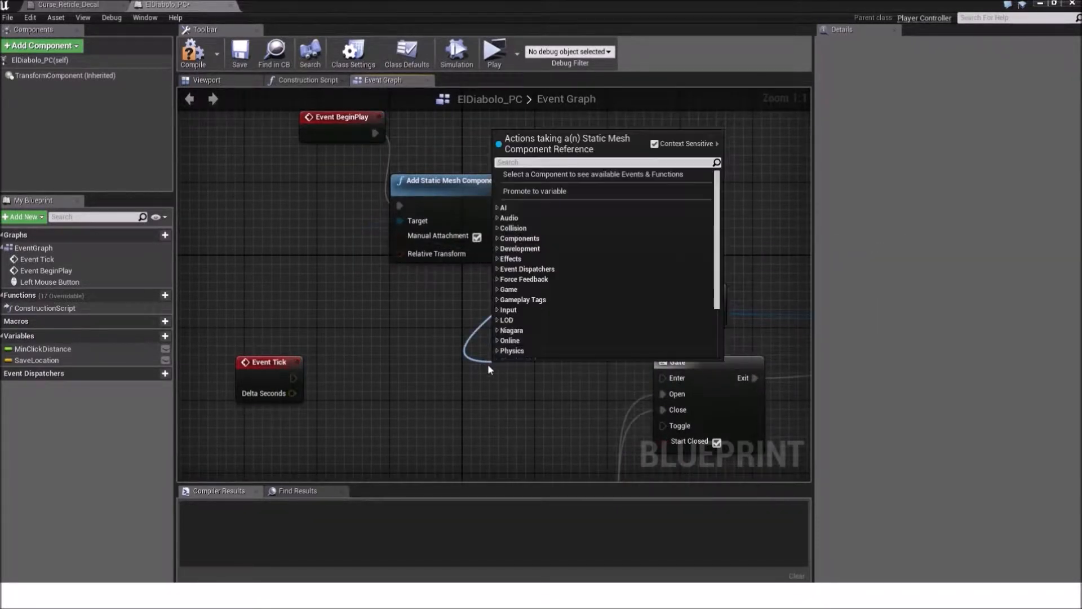
{"action": "type", "text": "set wor"}
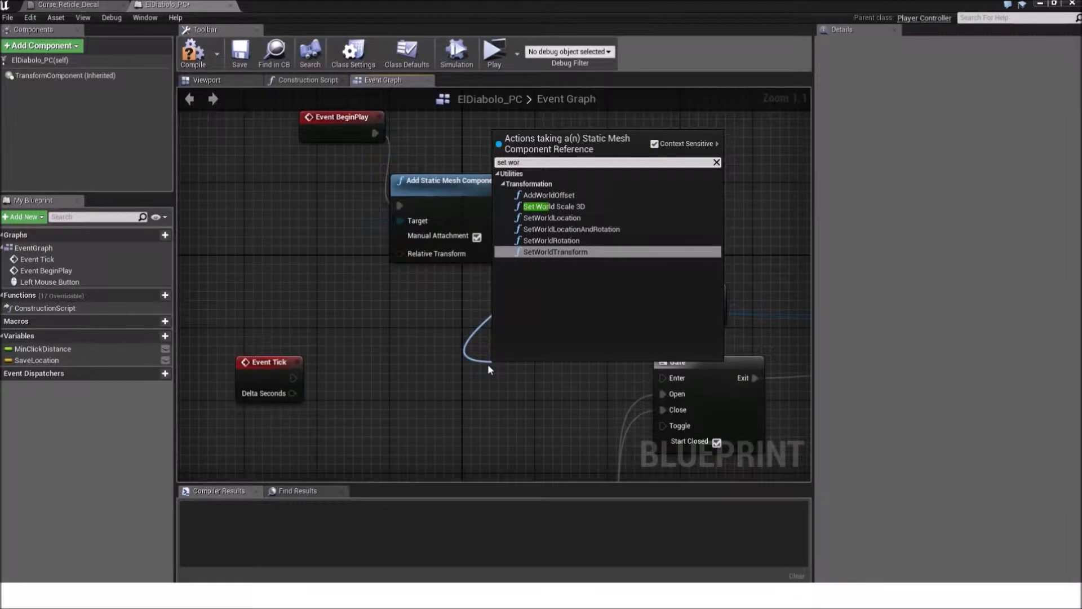
{"action": "type", "text": "ld"}
{"action": "left_click", "coordinate": [570, 229]}
{"action": "right_click_drag", "start_coordinate": [556, 376], "coordinate": [564, 329]}
{"action": "left_click_drag", "start_coordinate": [567, 331], "coordinate": [437, 316]}
{"action": "left_click", "coordinate": [436, 322], "text": "alt"}
{"action": "mouse_move", "coordinate": [412, 263]}
{"action": "right_mouse_down"}
{"action": "mouse_move", "coordinate": [409, 279]}
{"action": "mouse_move", "coordinate": [415, 271]}
{"action": "right_mouse_up"}
{"action": "left_click", "coordinate": [398, 286]}
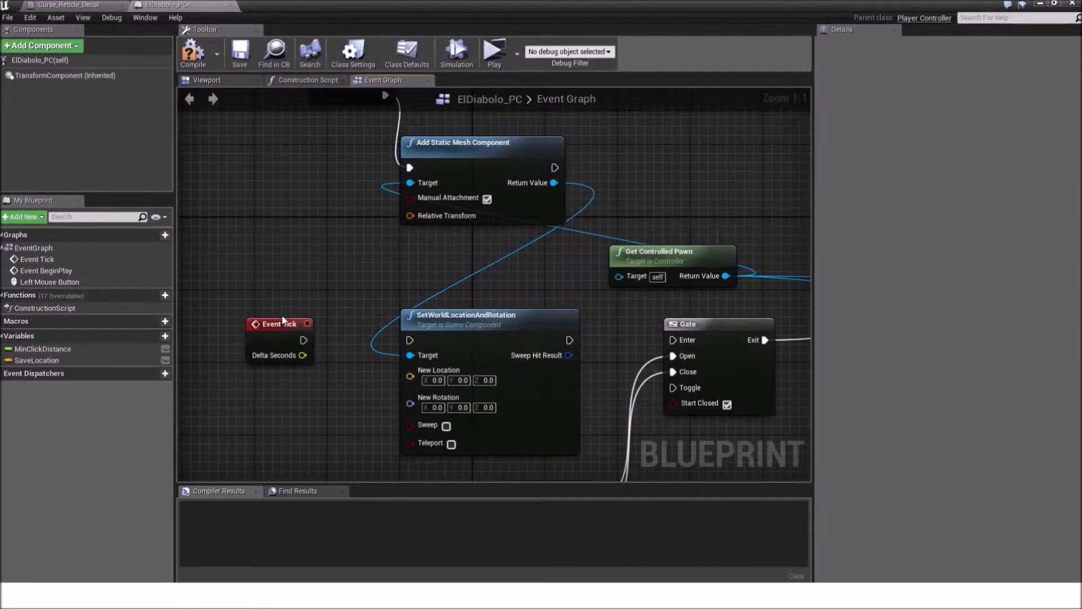
Connect Event Tick to SetWorldLocationAndRotation and link that node's execution output to the Gate's Enter input.
{"action": "left_click_drag", "start_coordinate": [303, 341], "coordinate": [411, 341]}
{"action": "left_click_drag", "start_coordinate": [570, 341], "coordinate": [676, 337]}
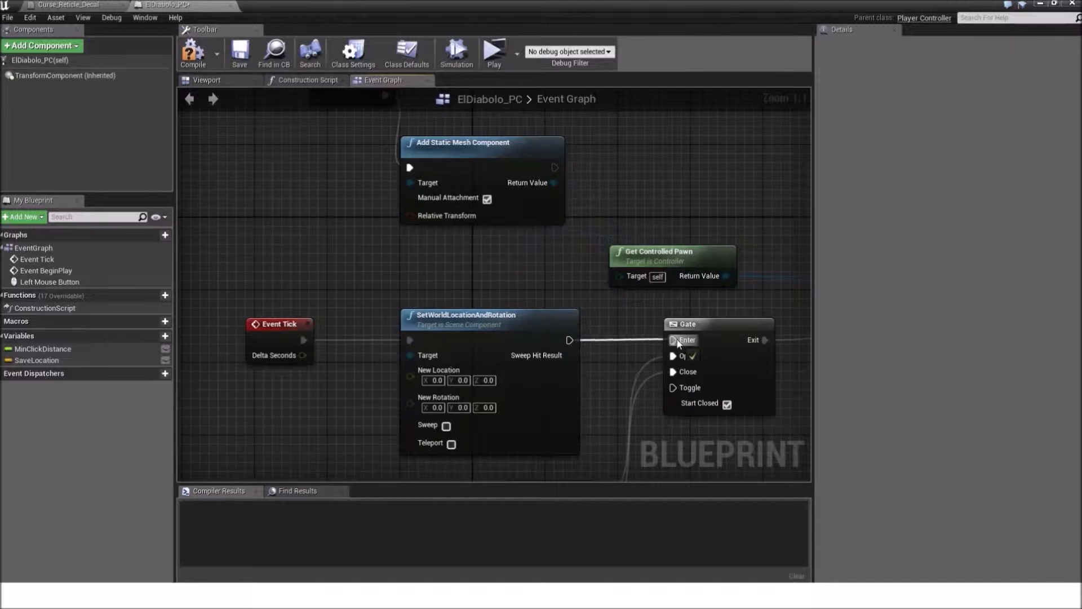
{"action": "scroll", "coordinate": [648, 225], "scroll_direction": "down", "scroll_amount": 2}
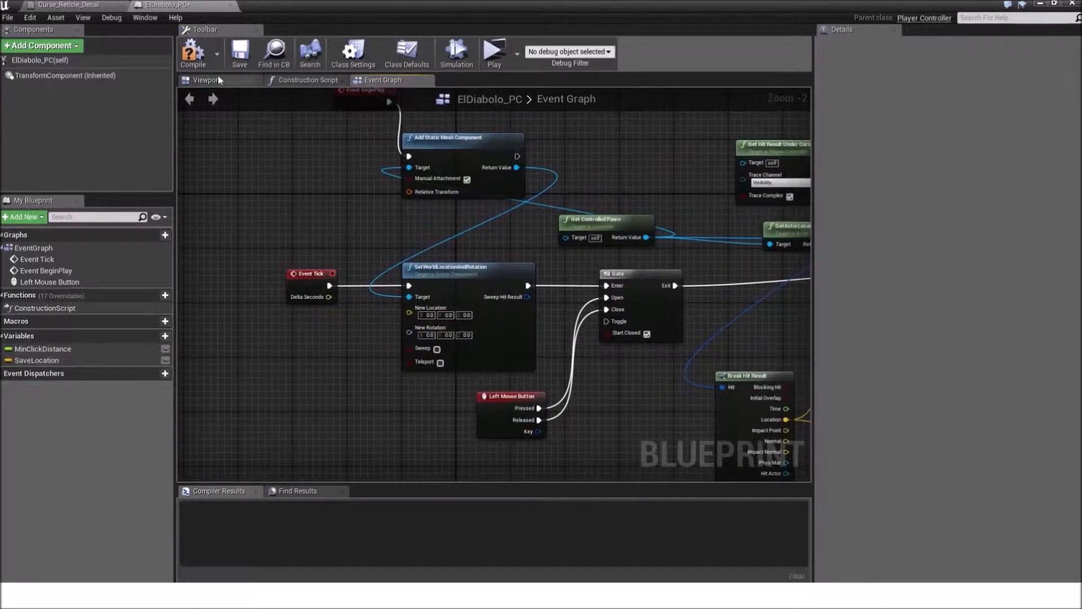
{"action": "scroll", "coordinate": [466, 188], "scroll_direction": "up", "scroll_amount": 1}
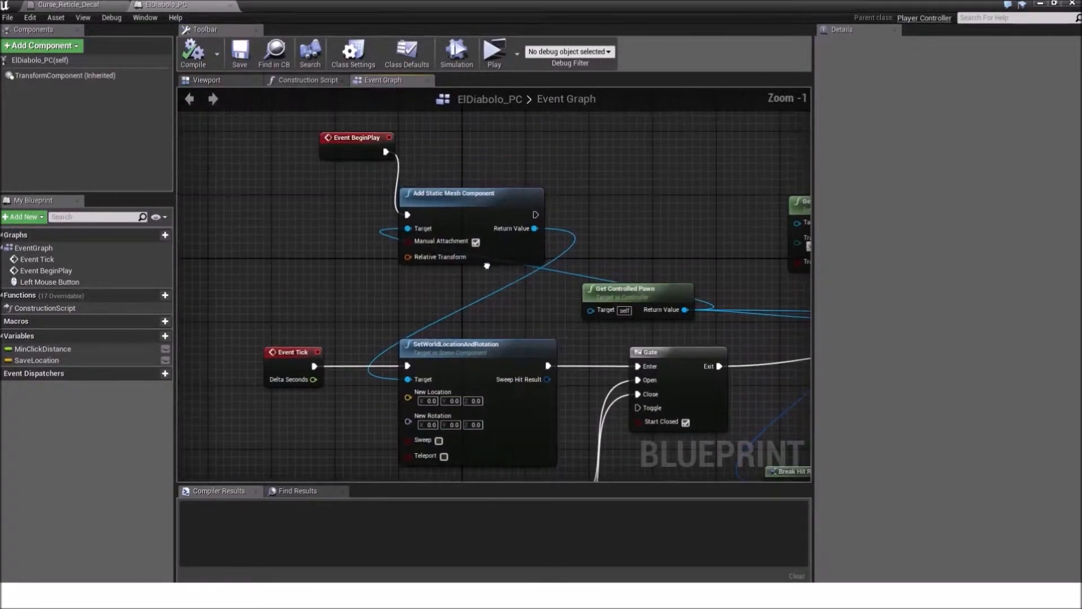
Assign Plane_Mesh to the Add Static Mesh Component node and set its collision preset to NoCollision.
{"action": "mouse_move", "coordinate": [511, 194]}
{"action": "left_click", "coordinate": [473, 204]}
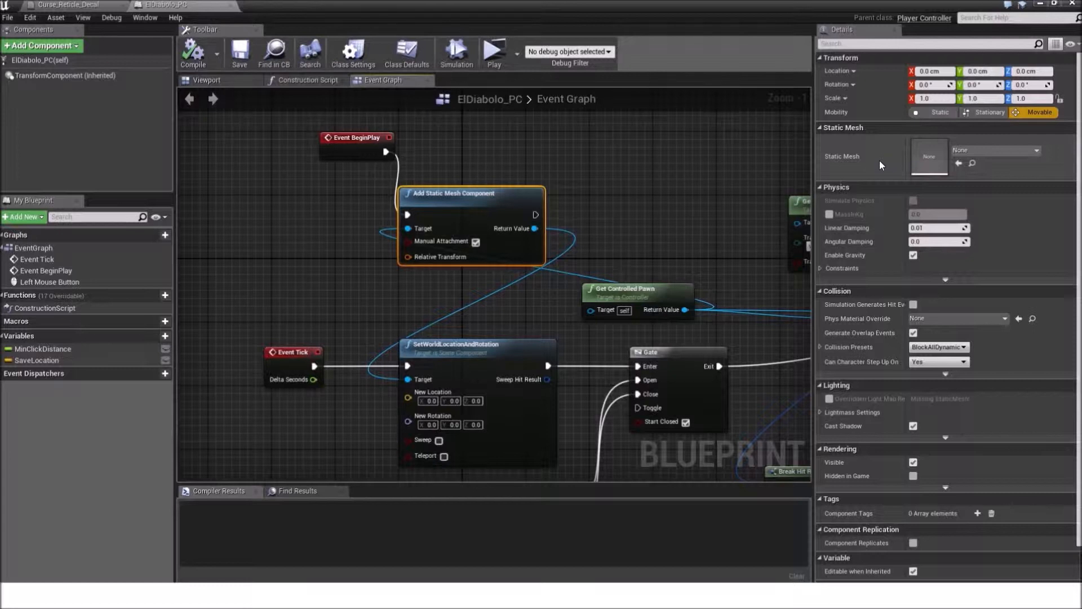
{"action": "left_click", "coordinate": [971, 152]}
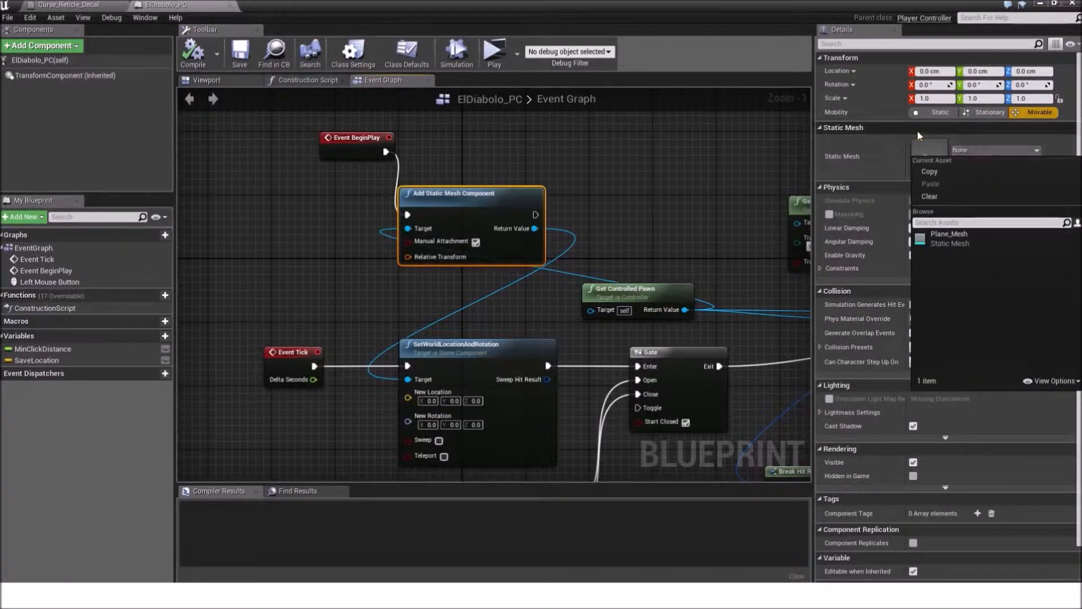
{"action": "left_click", "coordinate": [972, 239]}
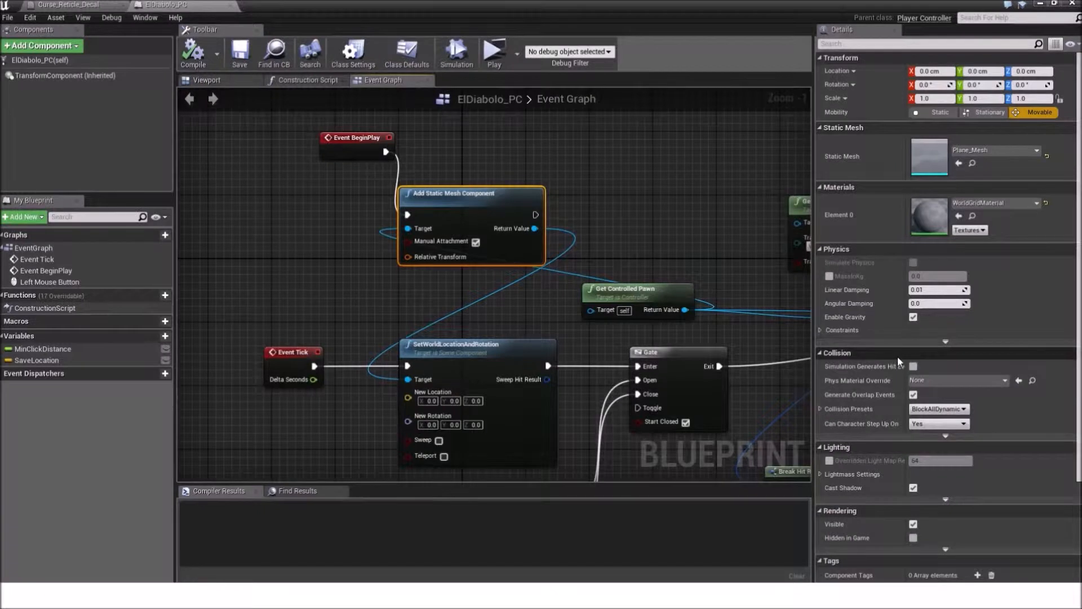
{"action": "scroll", "coordinate": [898, 355], "scroll_direction": "down", "scroll_amount": 1}
{"action": "scroll", "coordinate": [909, 358], "scroll_direction": "down", "scroll_amount": 2}
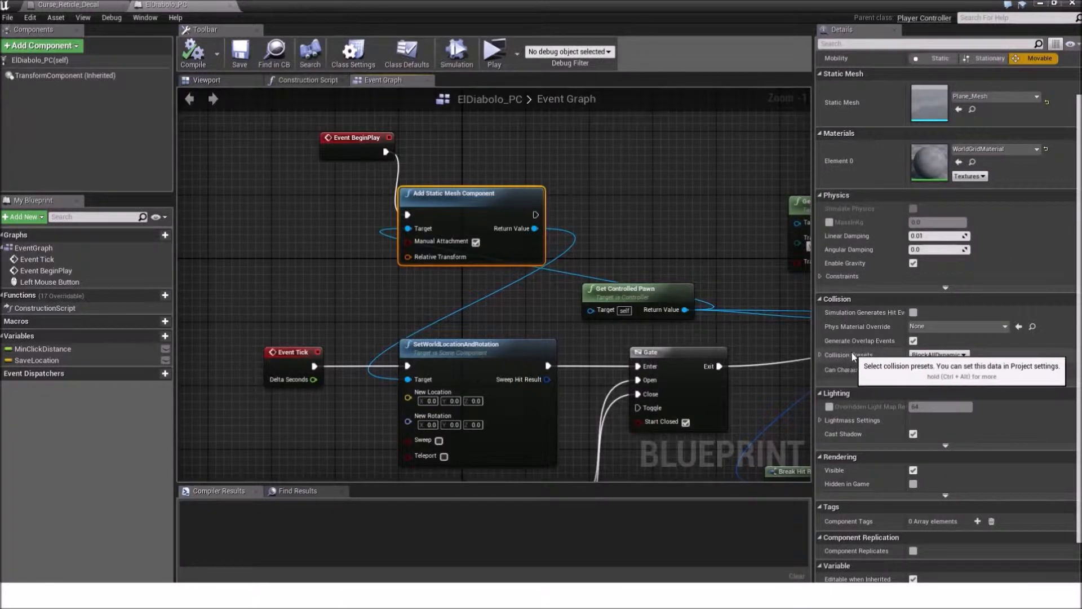
{"action": "left_click", "coordinate": [938, 355]}
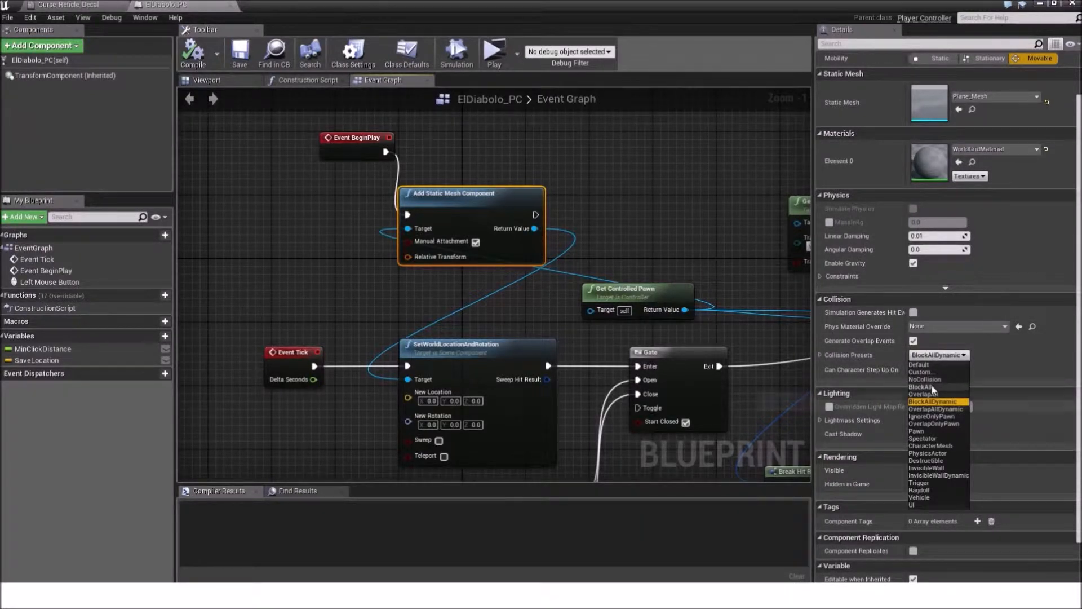
{"action": "left_click", "coordinate": [931, 380]}
Turn off Cast Shadow for the static mesh component, and compile and save the blueprint.
{"action": "scroll", "coordinate": [930, 381], "scroll_direction": "down", "scroll_amount": 1}
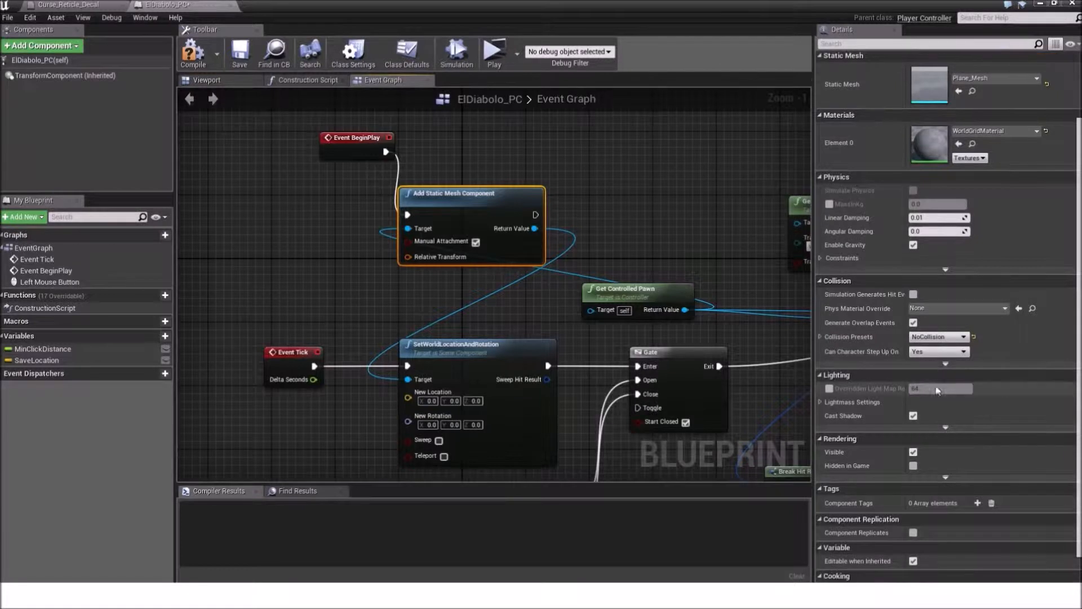
{"action": "left_click", "coordinate": [913, 416]}
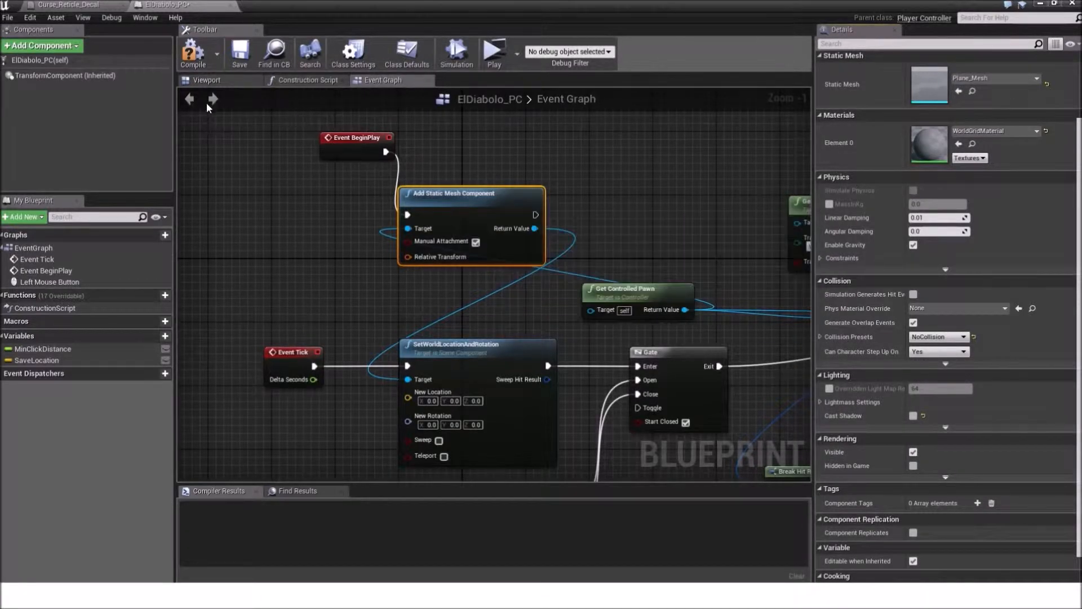
{"action": "key", "text": "F7"}
{"action": "left_click", "coordinate": [240, 52]}
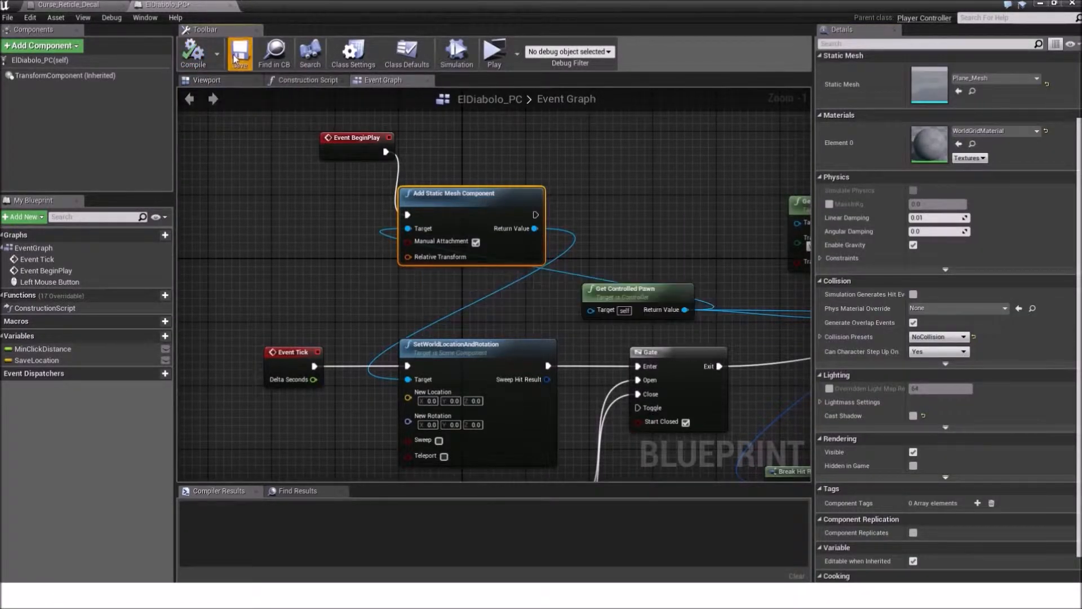
Connect Break Hit Result's Location to the New Location input of SetWorldLocationAndRotation, and compile and save the blueprint.
{"action": "scroll", "coordinate": [497, 214], "scroll_direction": "down", "scroll_amount": 3}
{"action": "scroll", "coordinate": [518, 311], "scroll_direction": "up", "scroll_amount": 2}
{"action": "right_click_drag", "start_coordinate": [568, 322], "coordinate": [522, 303]}
{"action": "left_click_drag", "start_coordinate": [618, 349], "coordinate": [275, 243]}
{"action": "right_click_drag", "start_coordinate": [228, 209], "coordinate": [276, 225]}
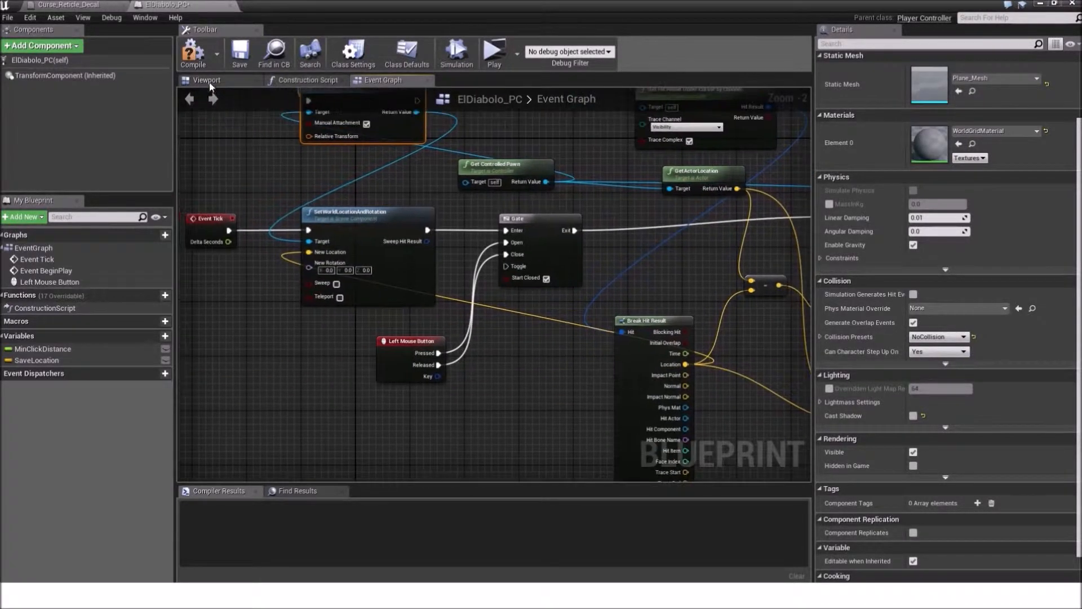
{"action": "left_click", "coordinate": [193, 53]}
{"action": "left_click", "coordinate": [240, 54]}
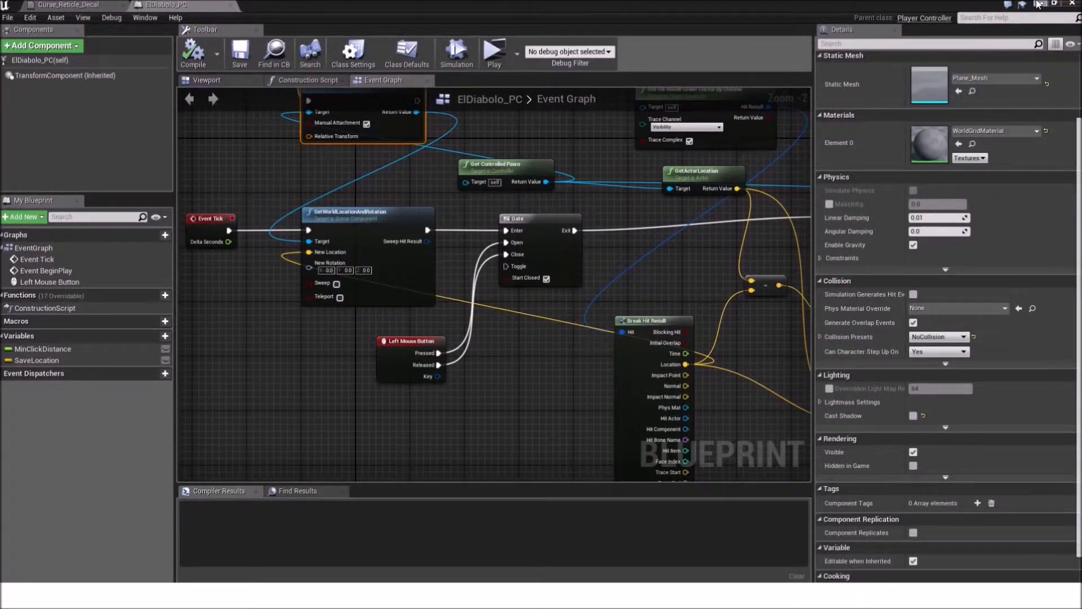
Return to the level editor, play-test the level and stop the preview.
{"action": "left_click", "coordinate": [1040, 4]}
{"action": "left_click", "coordinate": [622, 50]}
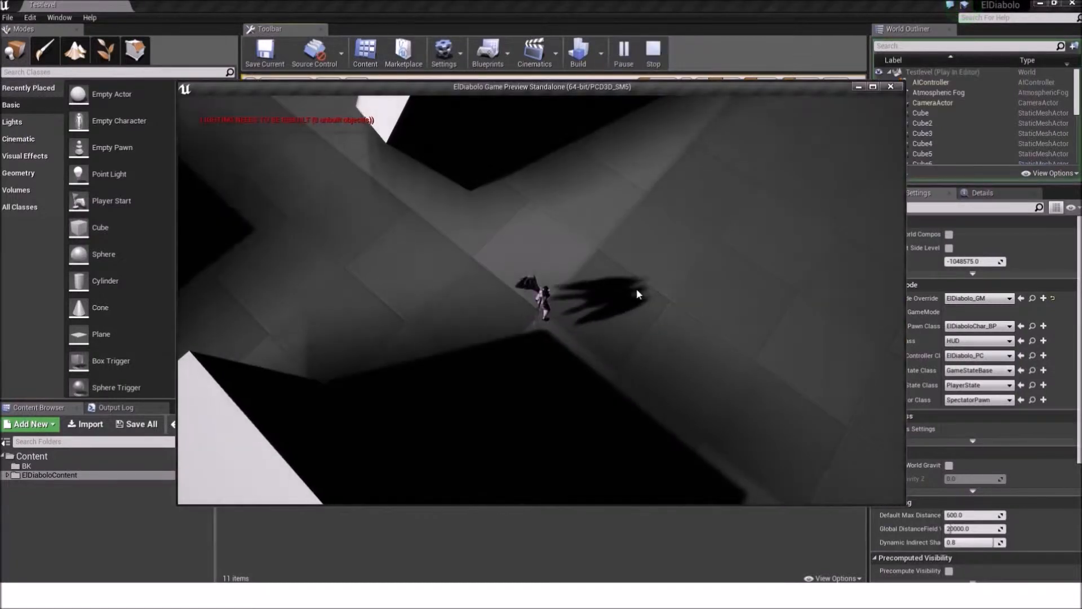
{"action": "key", "text": "Escape"}
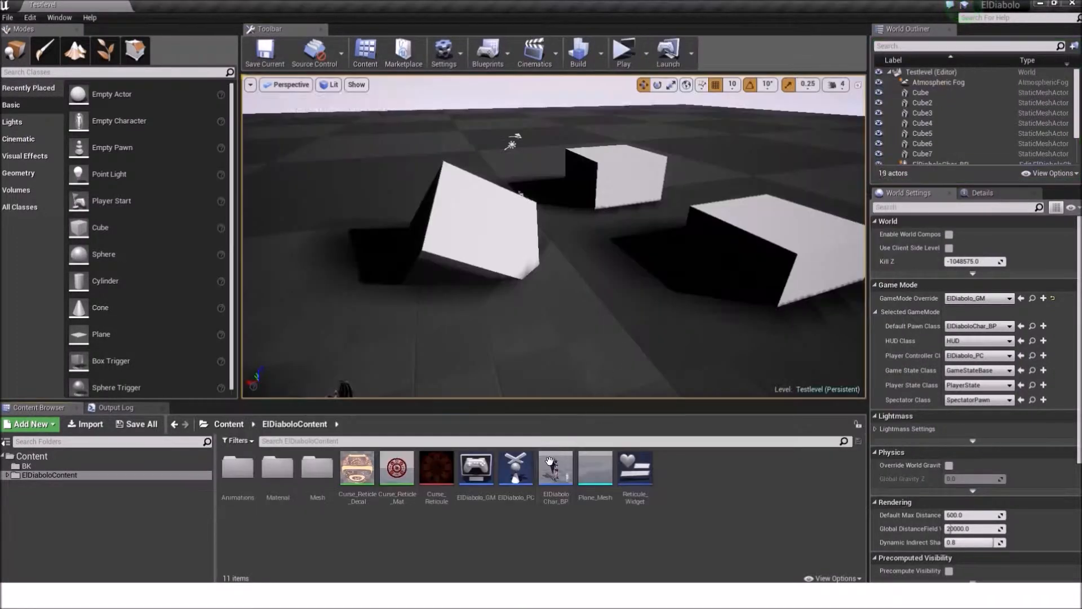
{"action": "left_click", "coordinate": [5, 16]}
{"action": "left_click", "coordinate": [54, 114]}
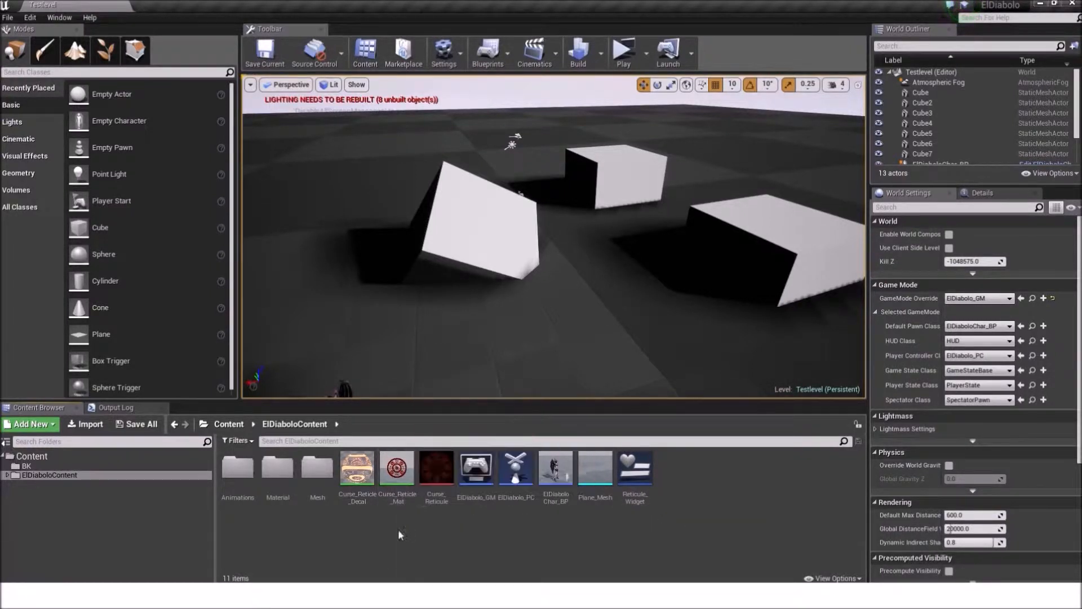
Duplicate the Curse_Reticle_Decal material and name the copy Curse_Reticle_Mesh.
{"action": "left_click", "coordinate": [356, 475]}
{"action": "right_click", "coordinate": [357, 476]}
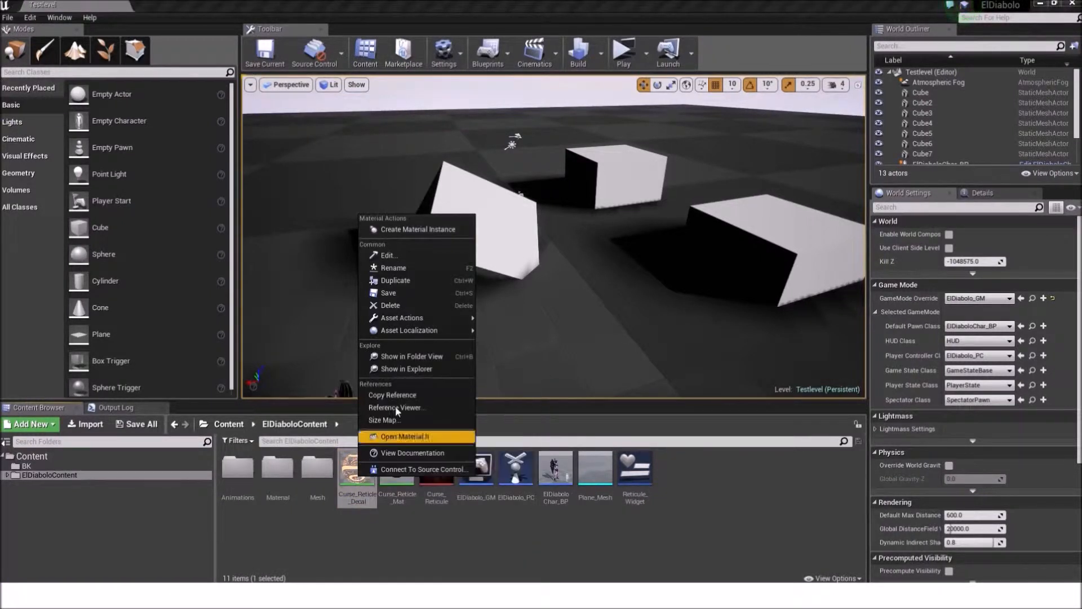
{"action": "left_click", "coordinate": [414, 282]}
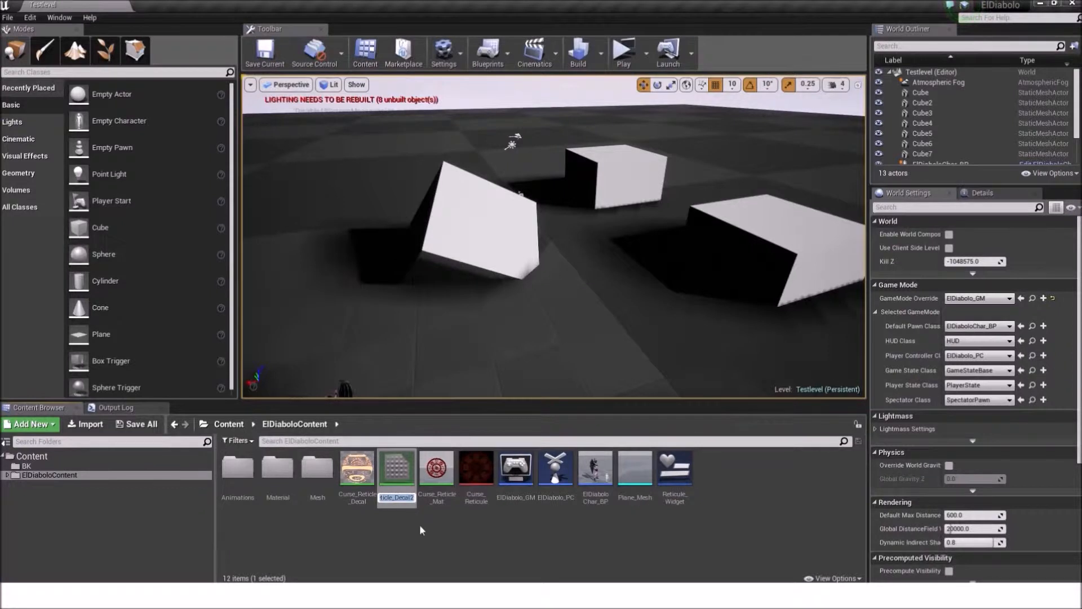
{"action": "left_click", "coordinate": [407, 496]}
{"action": "key", "text": "BackSpace"}
{"action": "key", "text": "BackSpace"}
{"action": "key", "text": "BackSpace"}
{"action": "key", "text": "BackSpace"}
{"action": "key", "text": "Return"}
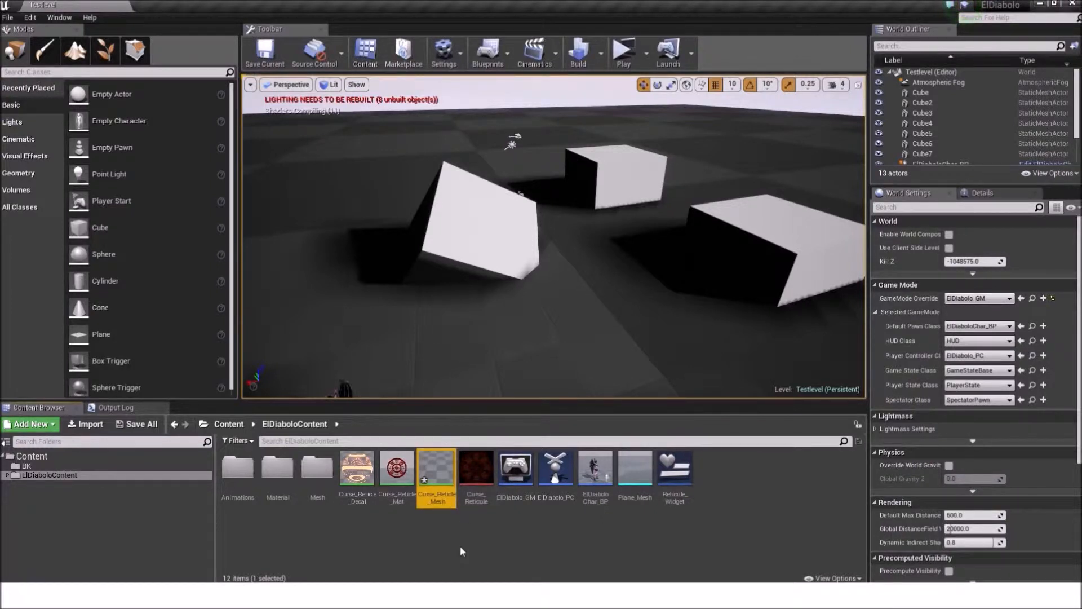
Deselect the new material copy and save all unsaved content, including Curse_Reticle_Mesh.
{"action": "left_click", "coordinate": [454, 541]}
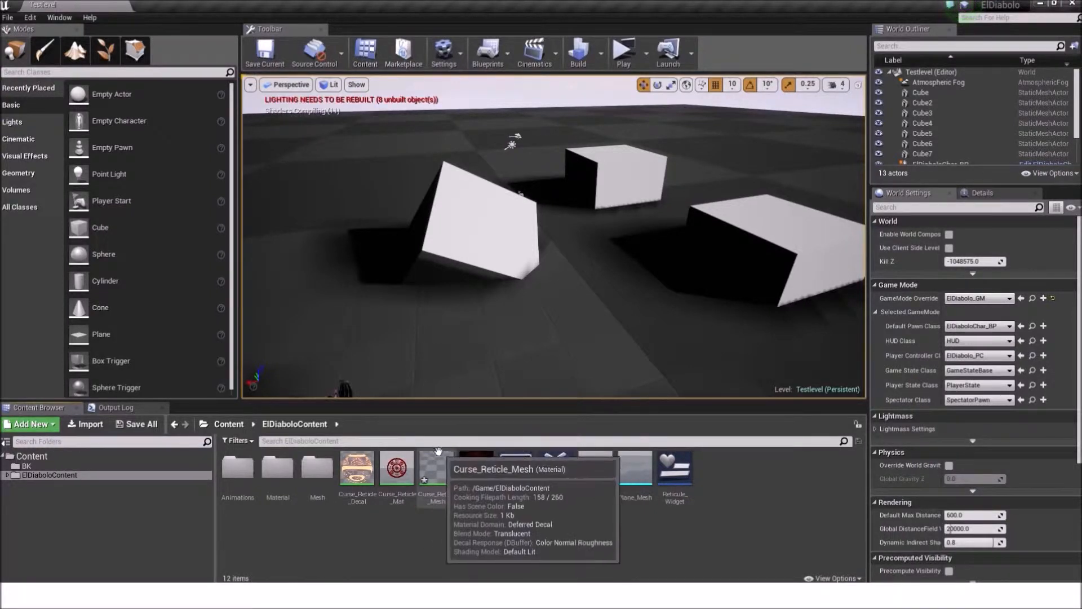
{"action": "left_click", "coordinate": [7, 18]}
{"action": "left_click", "coordinate": [58, 114]}
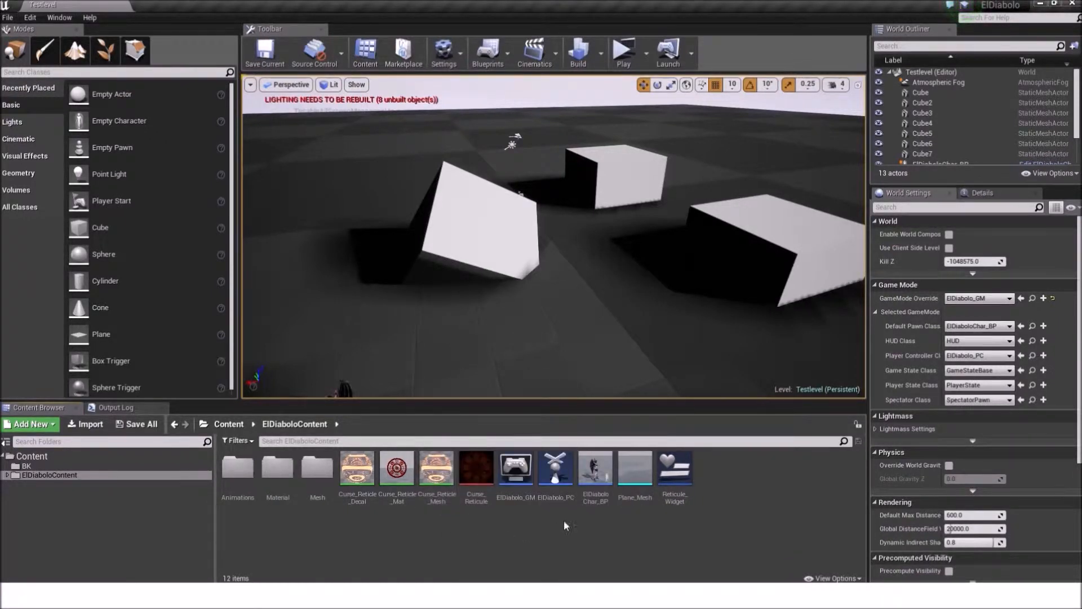
Open the Curse_Reticle_Mesh material and move the second Multiply node and its constant slightly closer to the other nodes.
{"action": "double_click", "coordinate": [438, 472]}
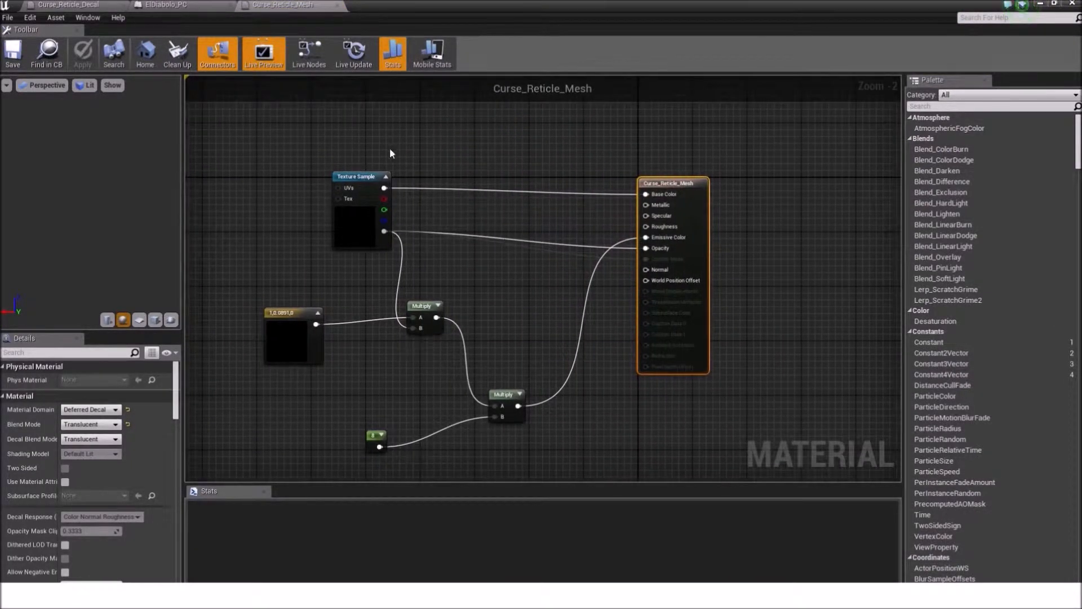
{"action": "left_click_drag", "start_coordinate": [331, 394], "coordinate": [536, 466]}
{"action": "left_click_drag", "start_coordinate": [375, 435], "coordinate": [372, 403]}
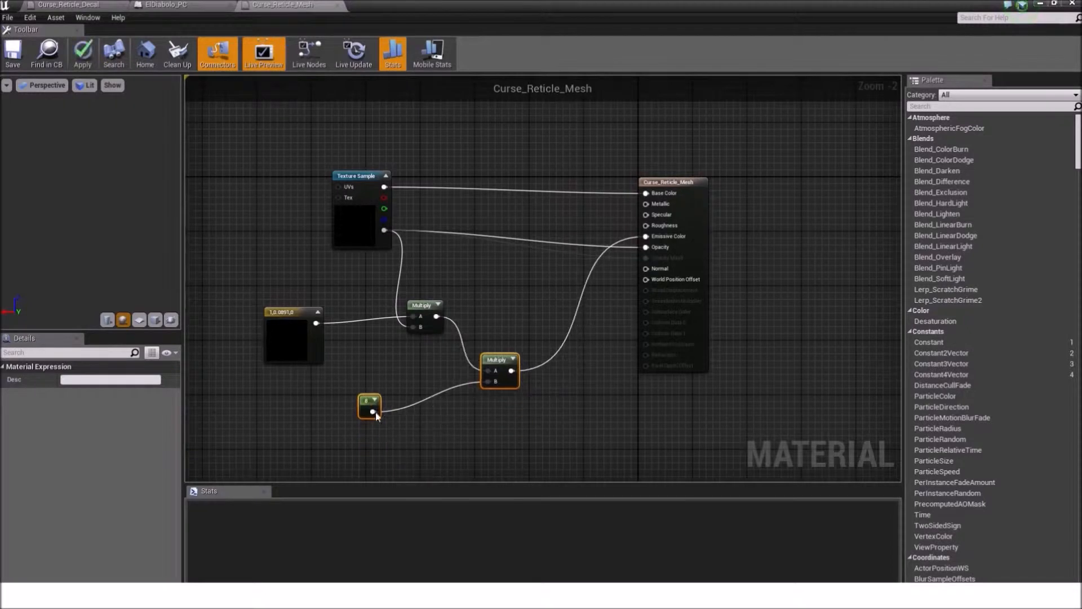
{"action": "scroll", "coordinate": [472, 323], "scroll_direction": "up", "scroll_amount": 1}
{"action": "left_click", "coordinate": [470, 258]}
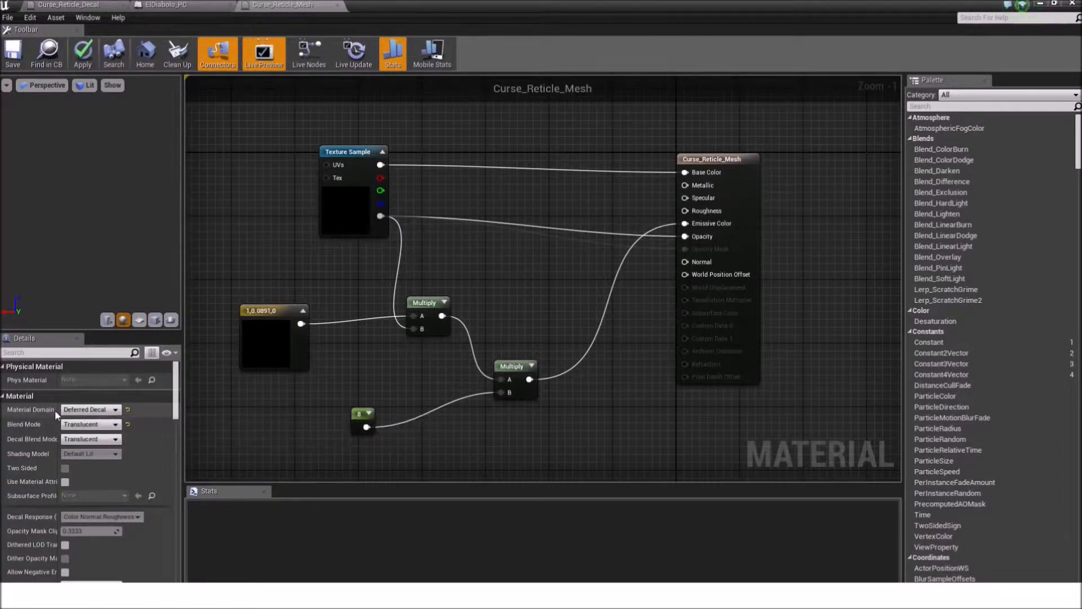
Set the material's Material Domain to Surface and its Blend Mode to Masked.
{"action": "left_click", "coordinate": [70, 410]}
{"action": "left_click", "coordinate": [72, 419]}
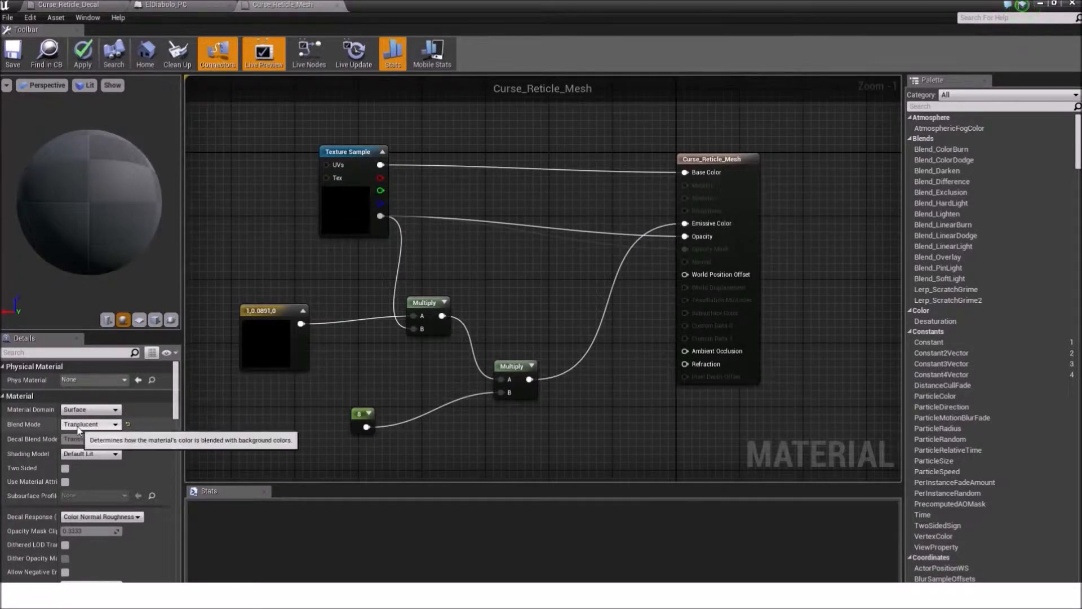
{"action": "left_click", "coordinate": [79, 426]}
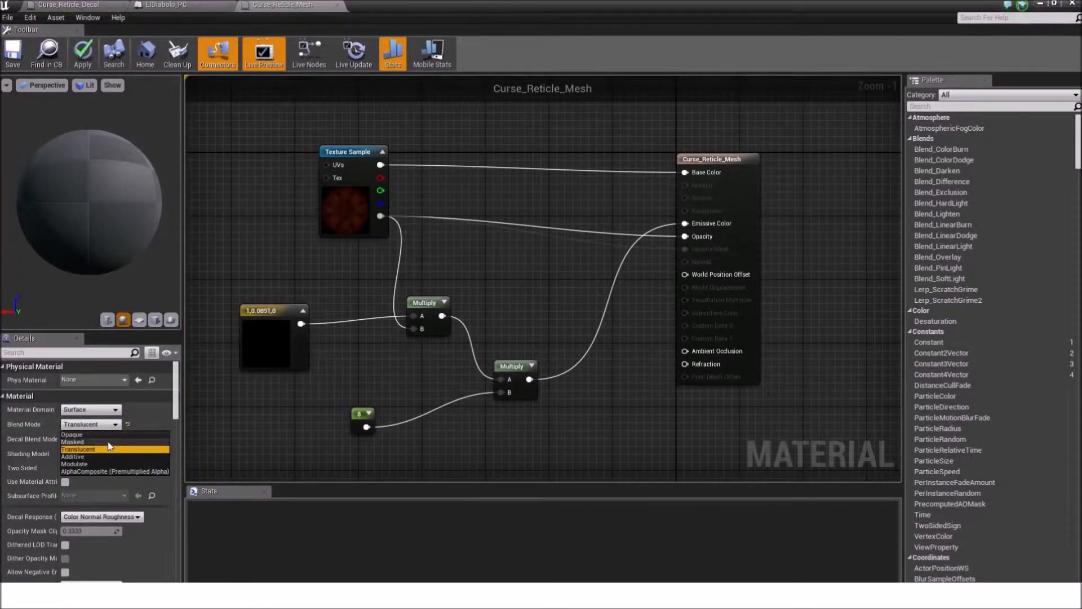
{"action": "left_click", "coordinate": [108, 442]}
Examine how the Texture Sample, color and Multiply nodes connect to the material's Base Color, Emissive Color and Opacity Mask inputs.
{"action": "right_click_drag", "start_coordinate": [391, 333], "coordinate": [424, 347]}
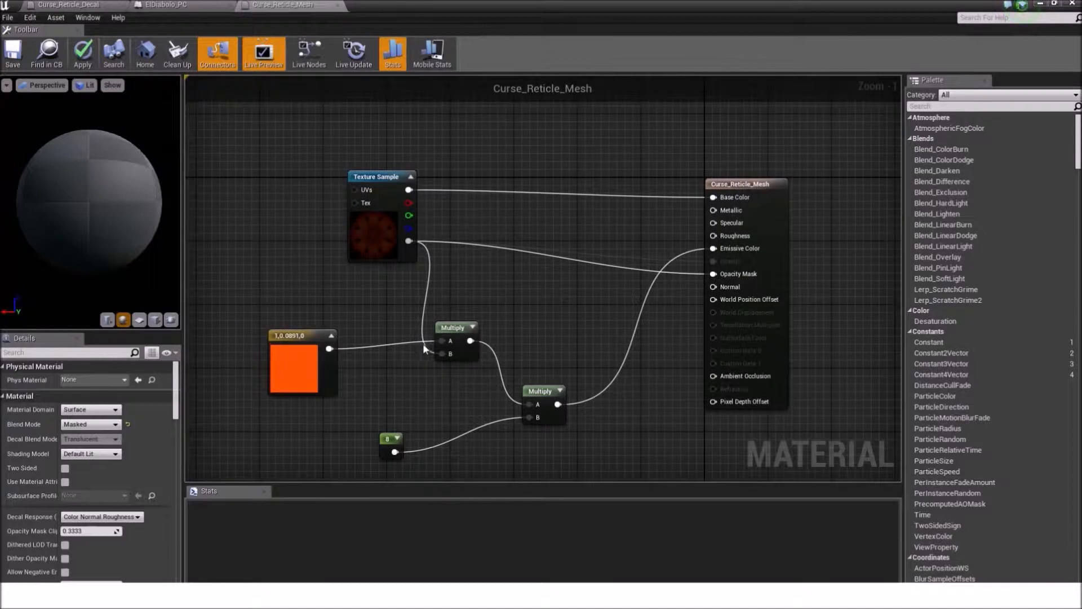
{"action": "scroll", "coordinate": [417, 285], "scroll_direction": "up", "scroll_amount": 1}
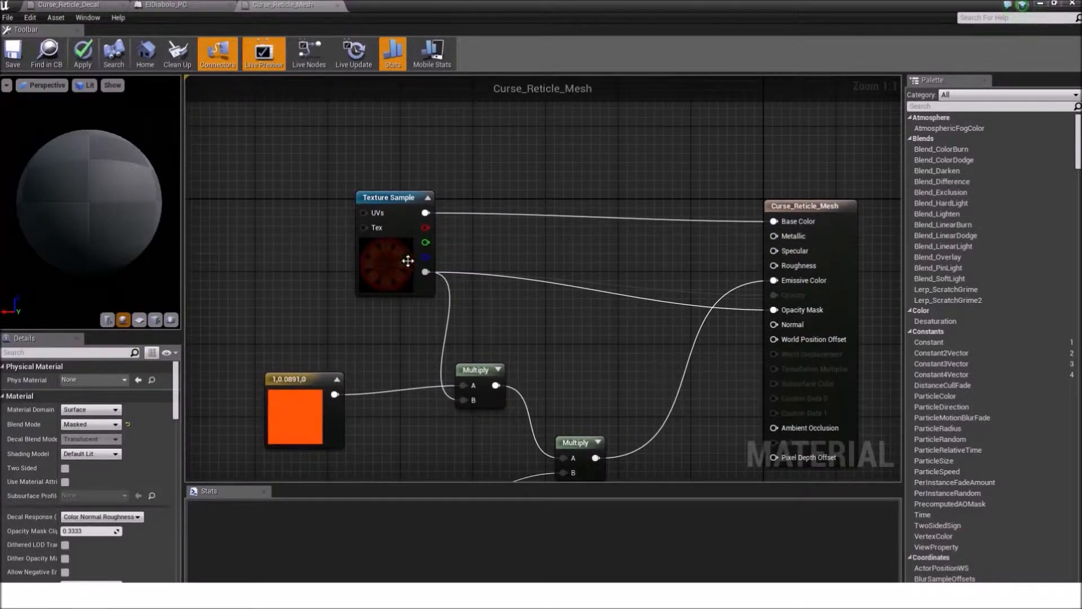
{"action": "right_click_drag", "start_coordinate": [474, 303], "coordinate": [466, 250]}
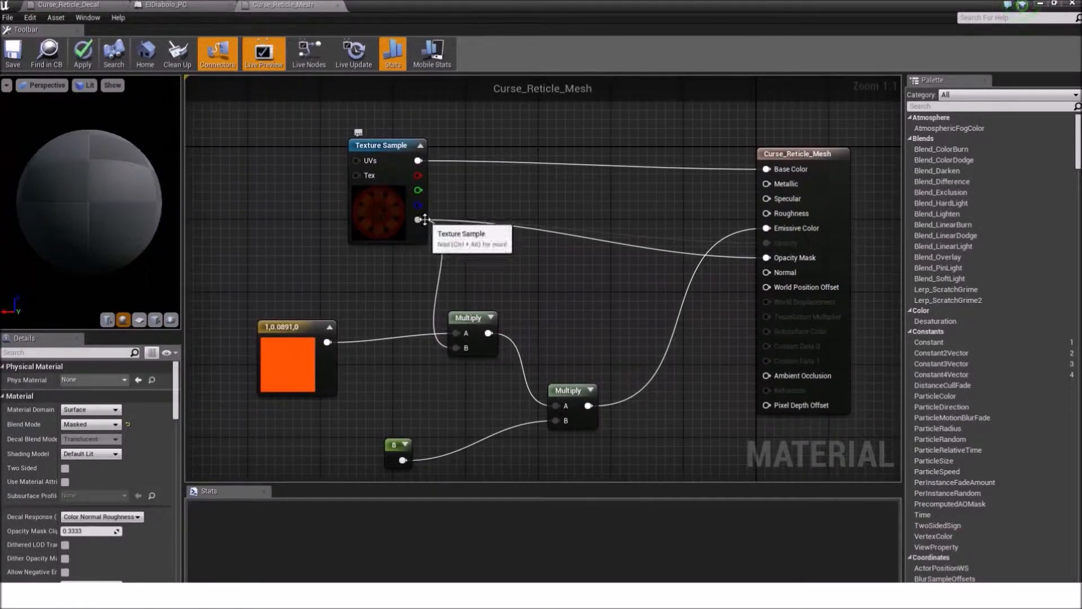
{"action": "right_click_drag", "start_coordinate": [478, 264], "coordinate": [451, 285]}
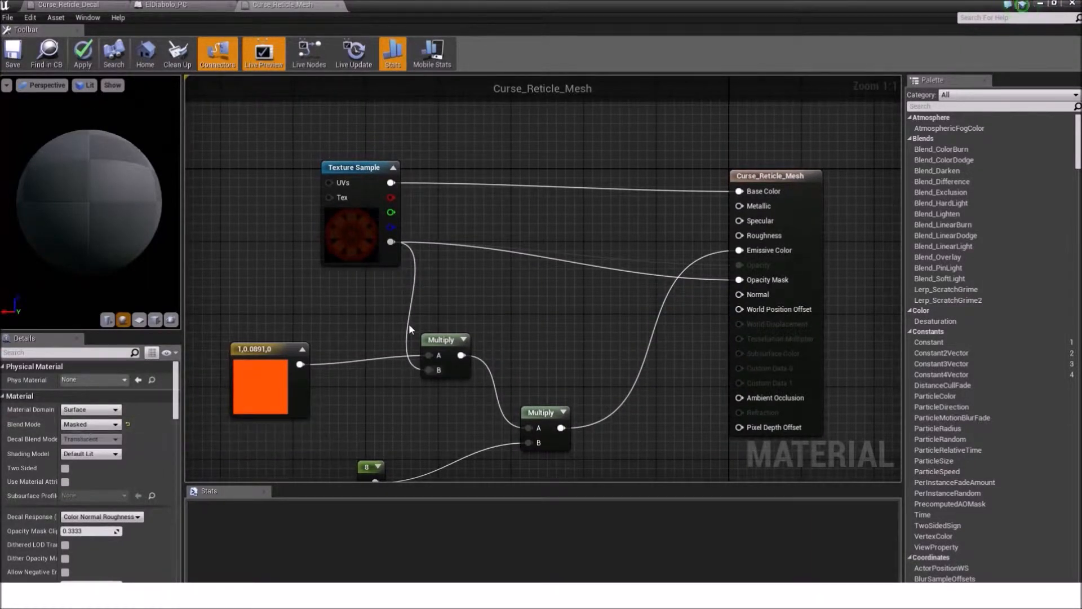
{"action": "scroll", "coordinate": [390, 304], "scroll_direction": "down", "scroll_amount": 2}
{"action": "right_click_drag", "start_coordinate": [433, 284], "coordinate": [449, 287]}
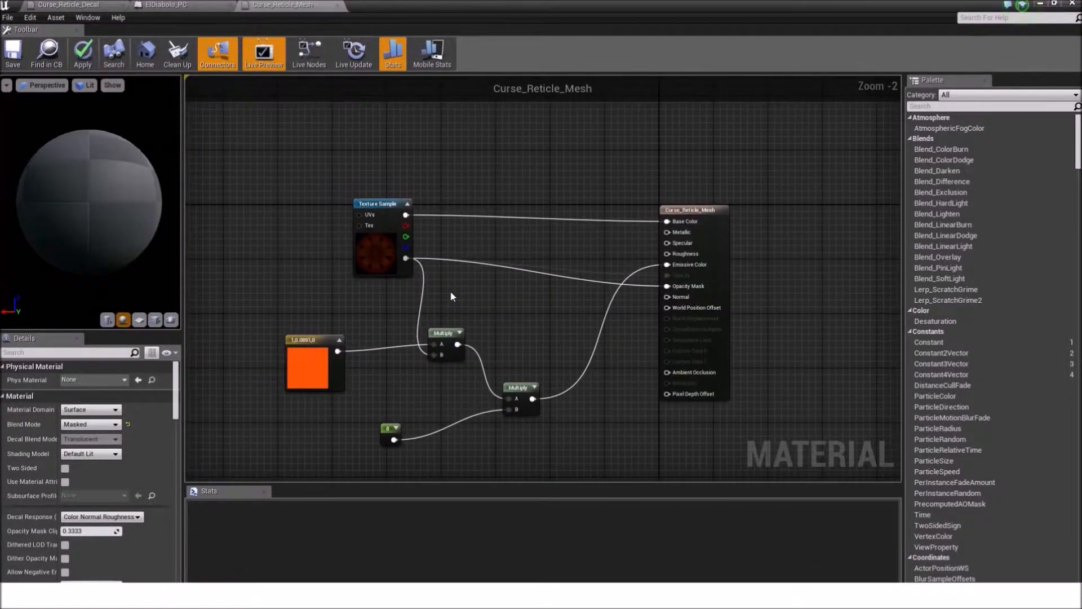
{"action": "scroll", "coordinate": [451, 287], "scroll_direction": "up", "scroll_amount": 2}
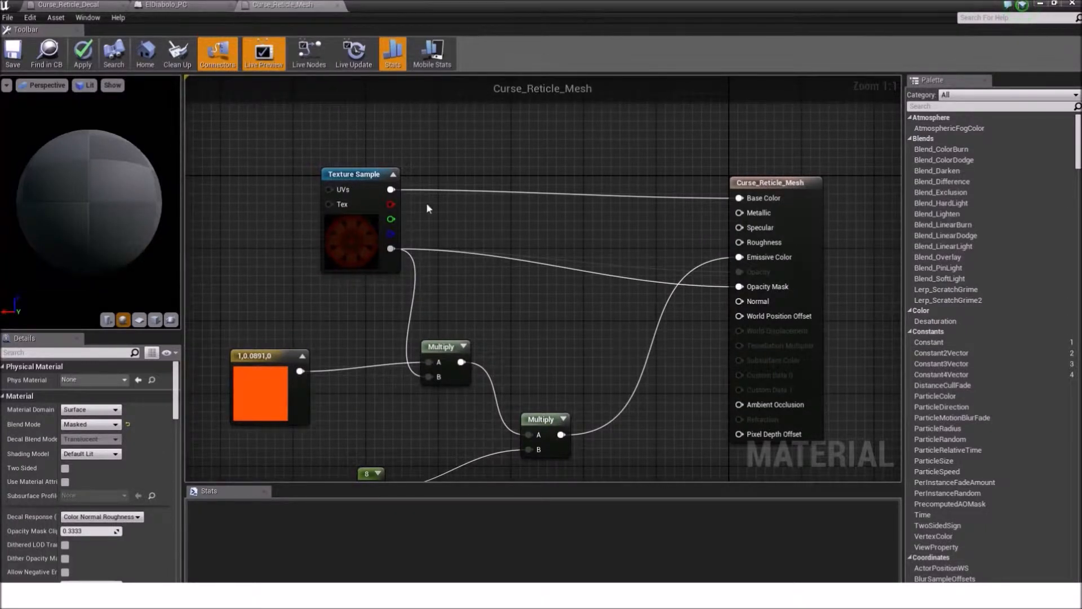
{"action": "right_click_drag", "start_coordinate": [456, 254], "coordinate": [472, 284]}
{"action": "scroll", "coordinate": [445, 289], "scroll_direction": "down", "scroll_amount": 1}
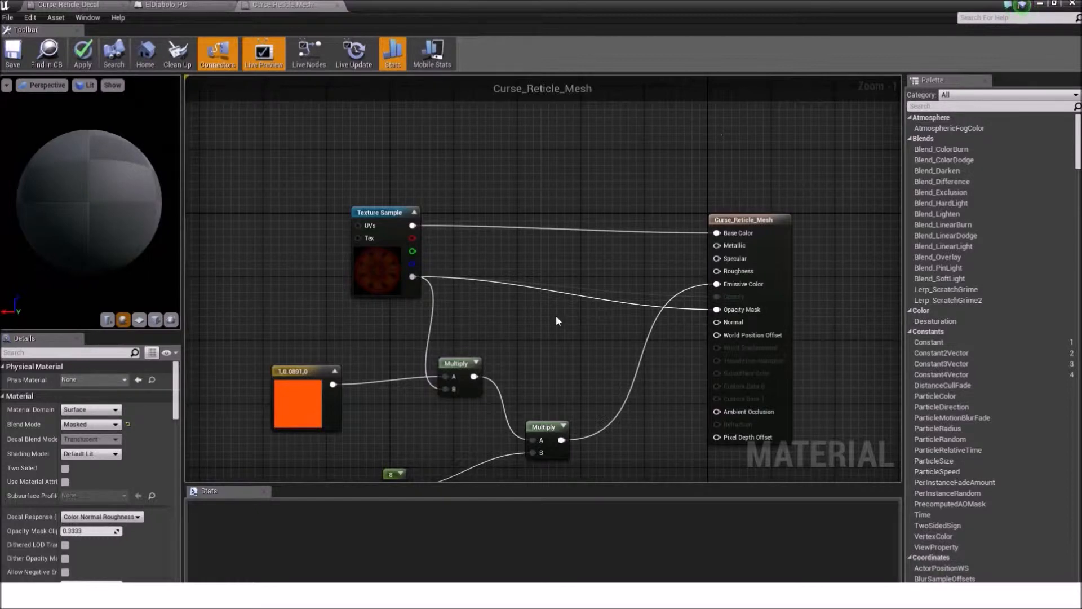
{"action": "right_click_drag", "start_coordinate": [553, 307], "coordinate": [542, 287]}
Nudge the Texture Sample node and connect its alpha output to the Opacity Mask input.
{"action": "left_click_drag", "start_coordinate": [395, 247], "coordinate": [411, 248]}
{"action": "left_click", "coordinate": [493, 275]}
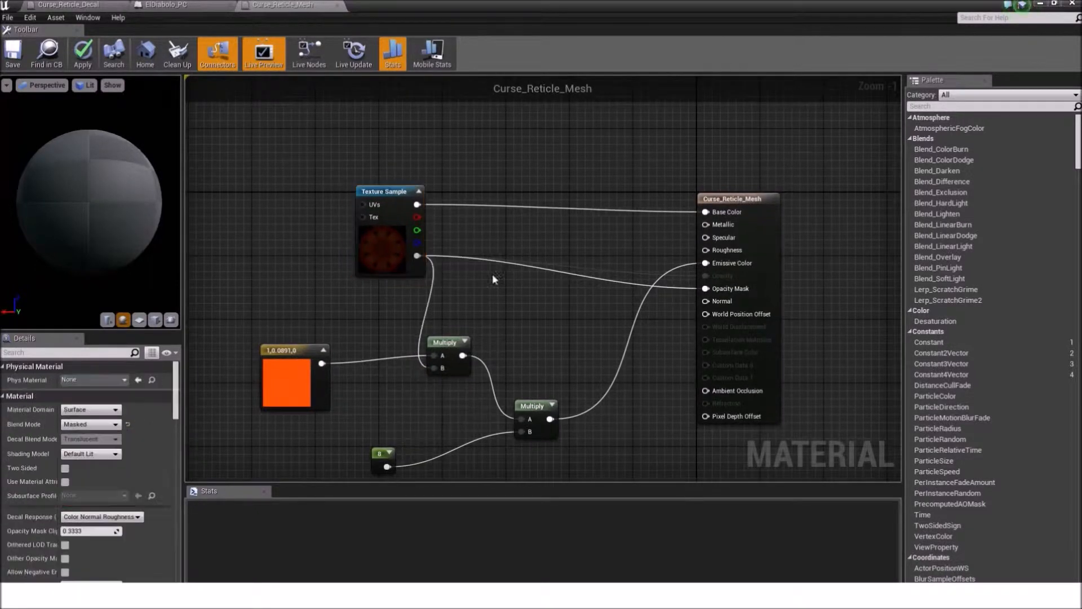
{"action": "scroll", "coordinate": [475, 241], "scroll_direction": "up", "scroll_amount": 1}
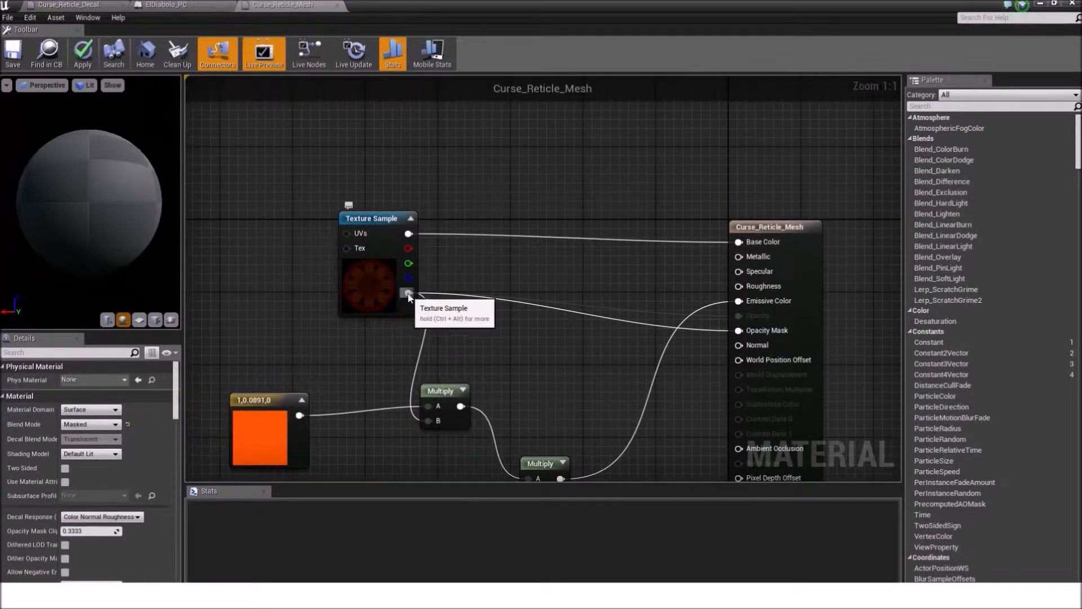
{"action": "left_click_drag", "start_coordinate": [410, 296], "coordinate": [739, 330]}
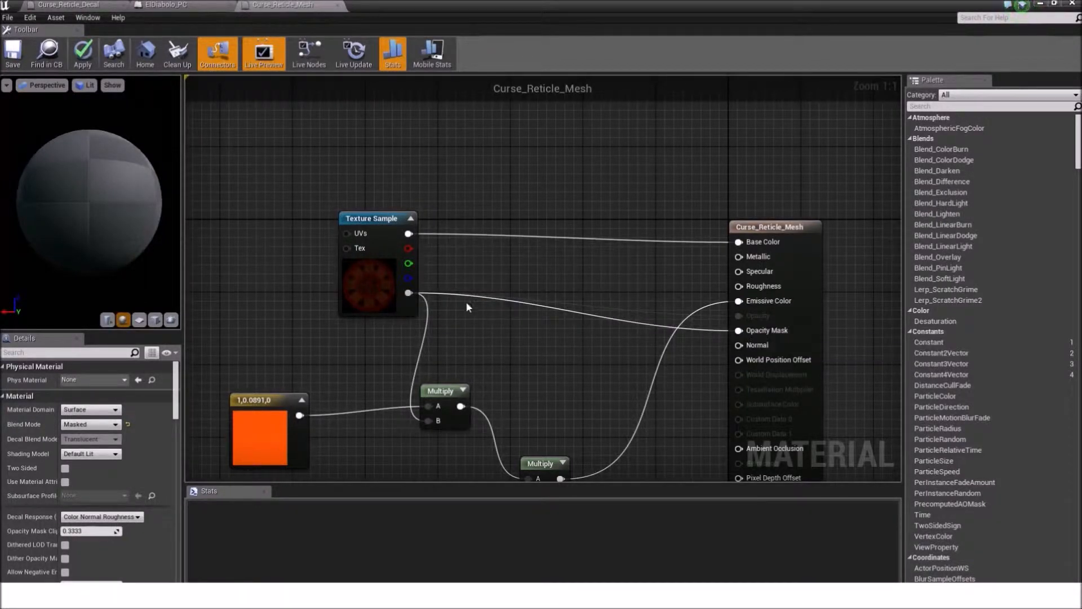
Add a Constant node with the value 0.5 and connect it to the material's Roughness input.
{"action": "scroll", "coordinate": [458, 297], "scroll_direction": "down", "scroll_amount": 2}
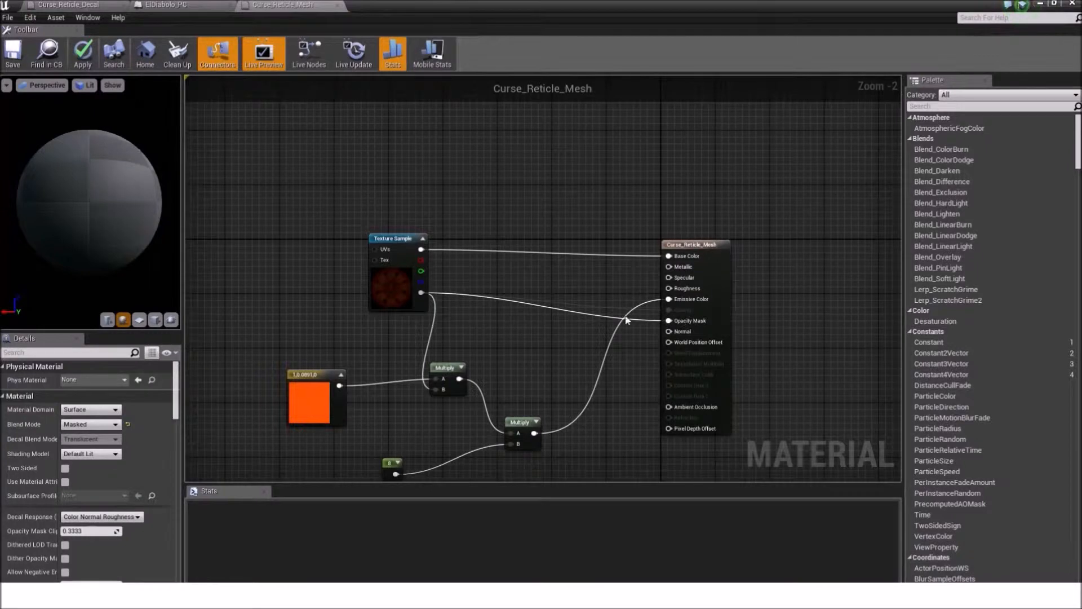
{"action": "right_click_drag", "start_coordinate": [533, 298], "coordinate": [529, 242]}
{"action": "scroll", "coordinate": [497, 268], "scroll_direction": "up", "scroll_amount": 2}
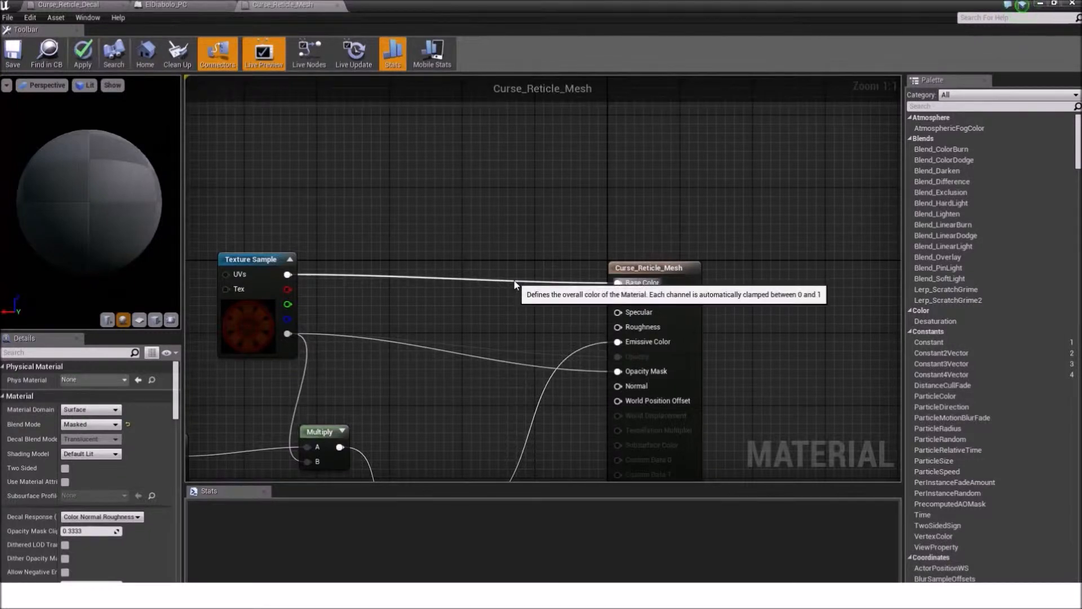
{"action": "right_click", "coordinate": [448, 297]}
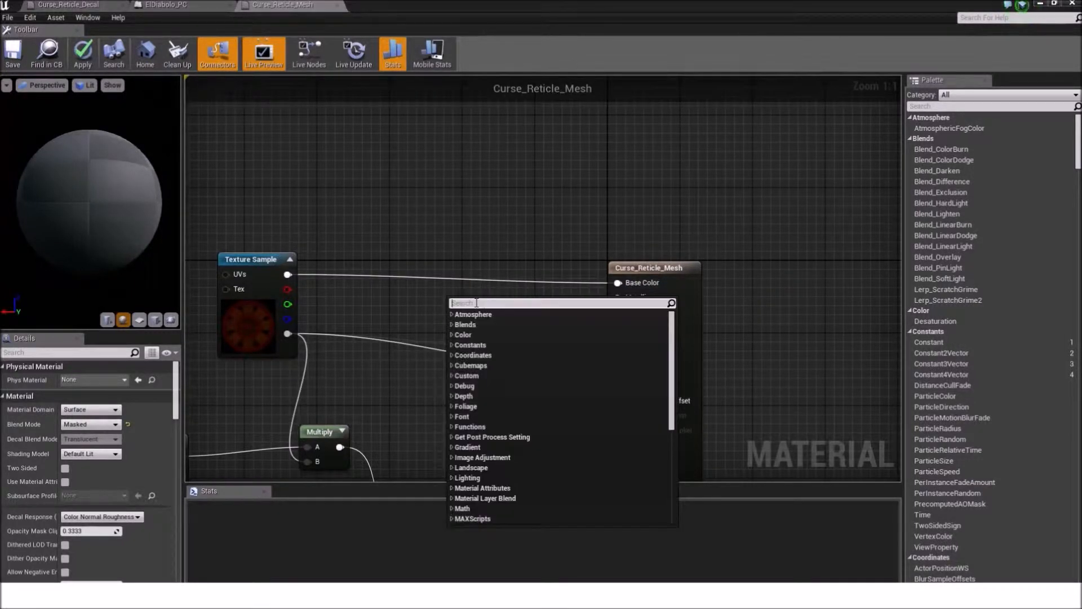
{"action": "type", "text": "consta"}
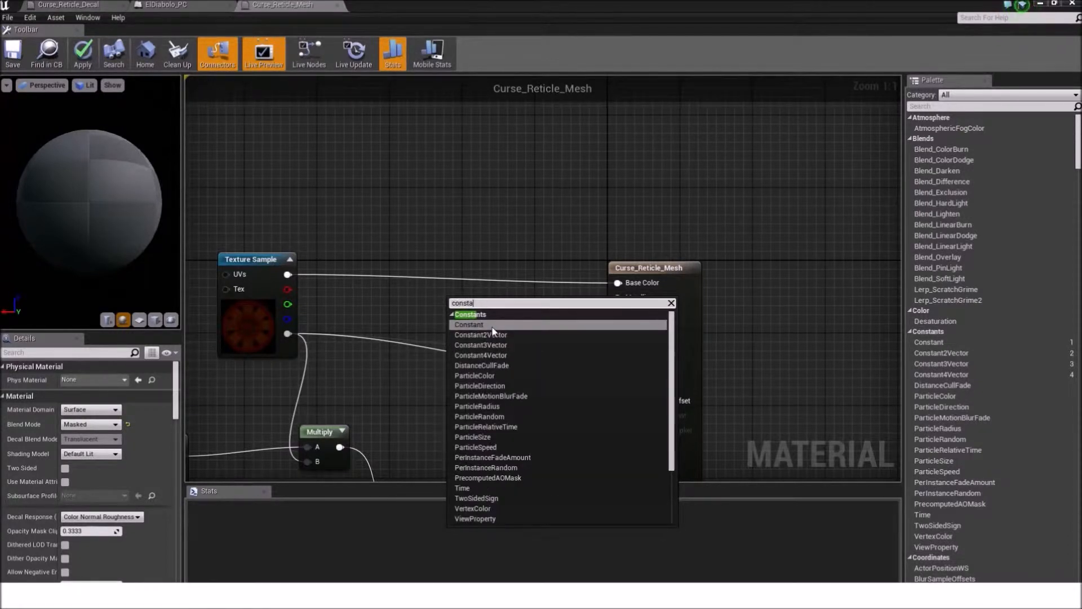
{"action": "left_click", "coordinate": [491, 325]}
{"action": "left_click", "coordinate": [94, 379]}
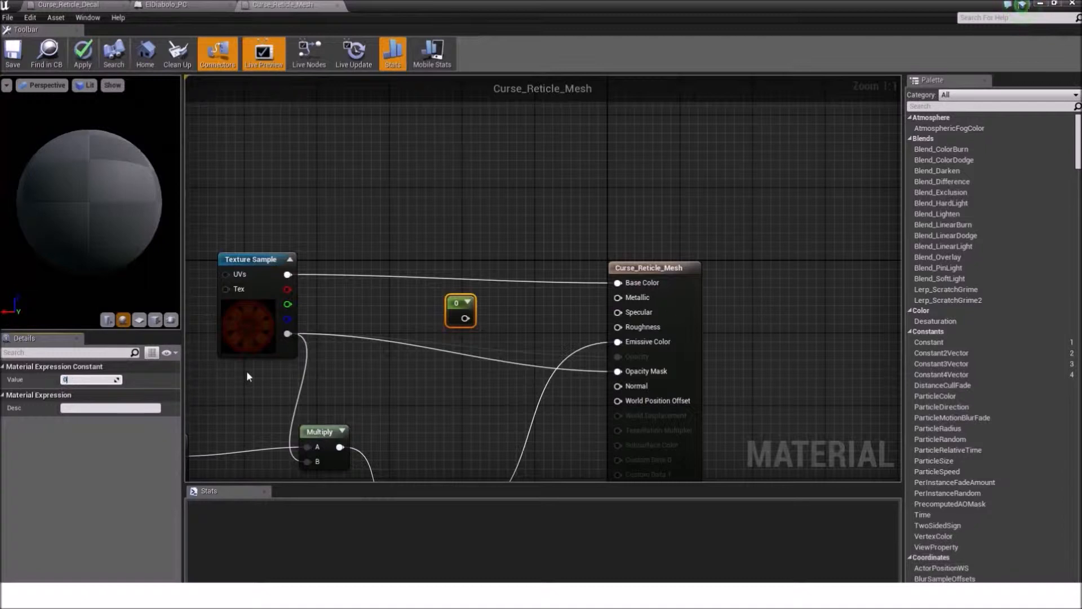
{"action": "key", "text": "Return"}
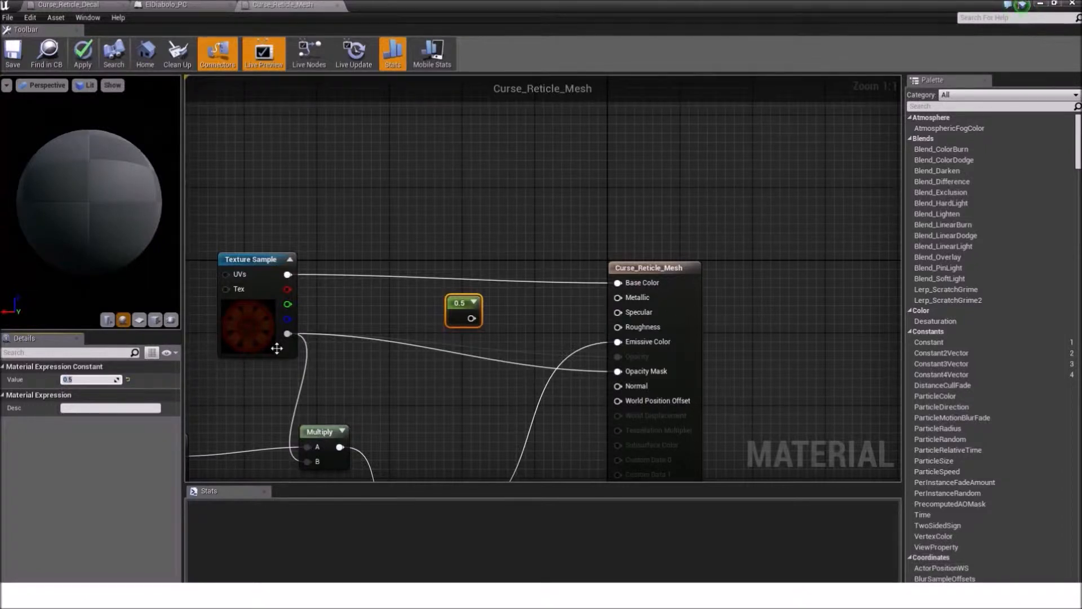
{"action": "left_click_drag", "start_coordinate": [477, 321], "coordinate": [497, 333]}
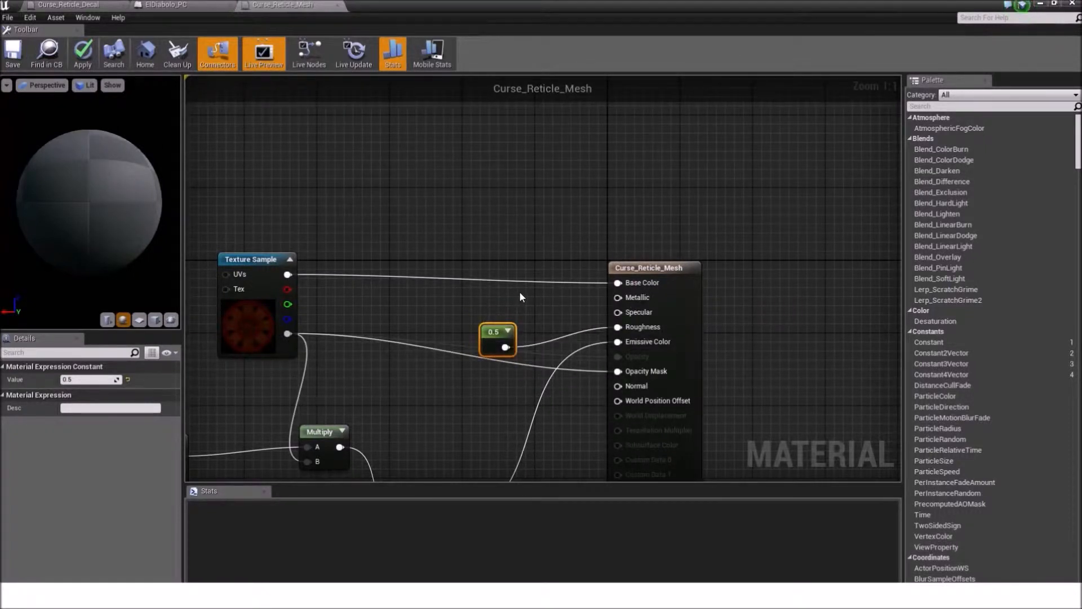
Apply the material changes and inspect the reticle pattern on the preview sphere.
{"action": "scroll", "coordinate": [519, 291], "scroll_direction": "down", "scroll_amount": 1}
{"action": "left_click", "coordinate": [502, 286]}
{"action": "scroll", "coordinate": [474, 204], "scroll_direction": "down", "scroll_amount": 2}
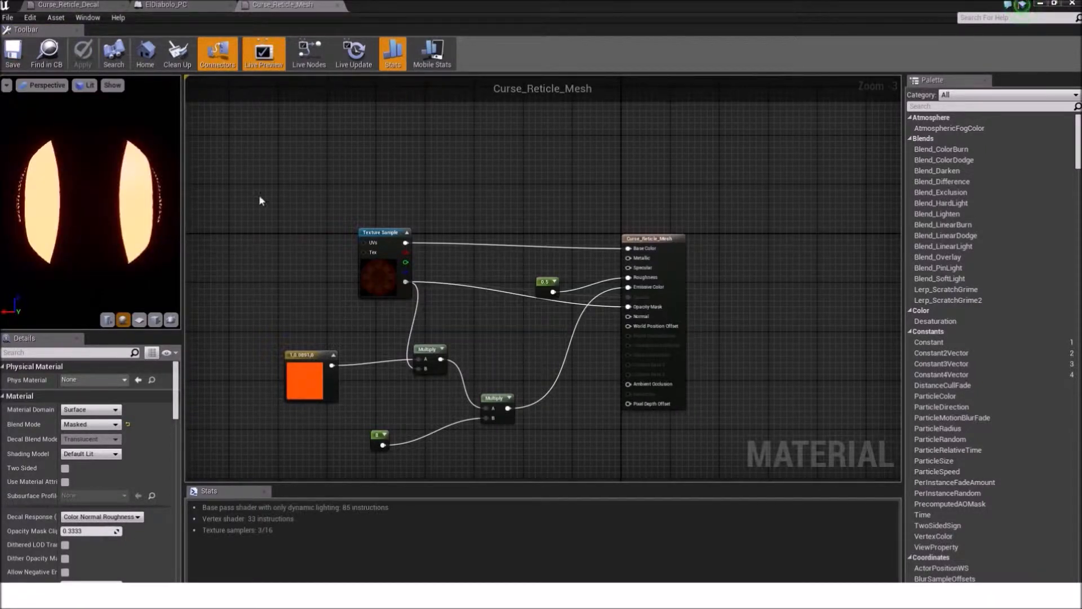
{"action": "mouse_move", "coordinate": [106, 203]}
{"action": "left_mouse_down"}
{"action": "mouse_move", "coordinate": [127, 217]}
{"action": "mouse_move", "coordinate": [127, 232]}
{"action": "mouse_move", "coordinate": [158, 232]}
{"action": "mouse_move", "coordinate": [110, 192]}
{"action": "mouse_move", "coordinate": [119, 183]}
{"action": "mouse_move", "coordinate": [103, 198]}
{"action": "left_mouse_up"}
{"action": "scroll", "coordinate": [105, 220], "scroll_direction": "down", "scroll_amount": 4}
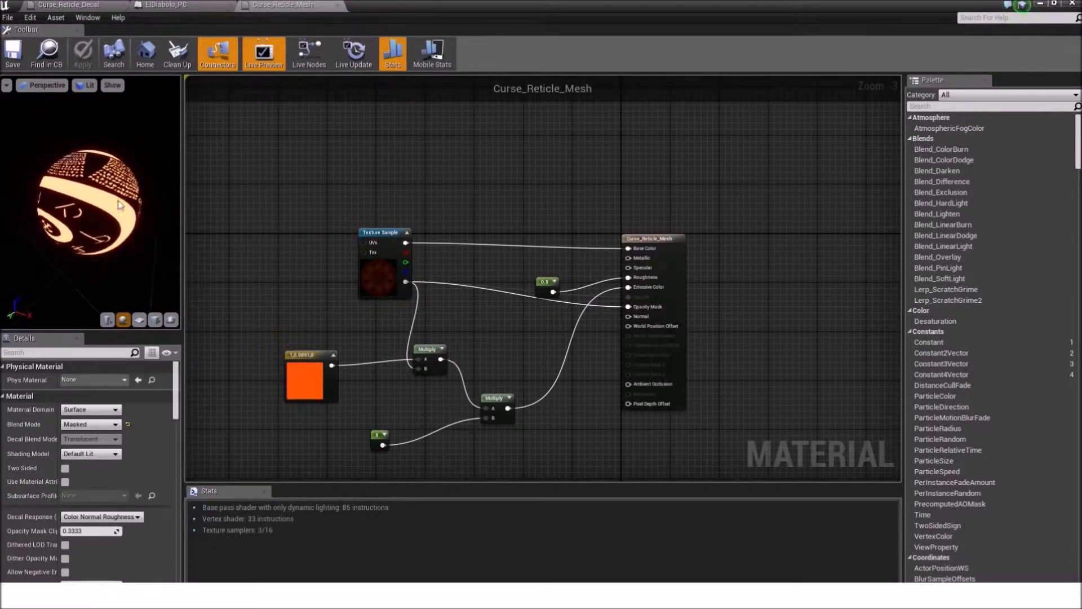
{"action": "right_click_drag", "start_coordinate": [284, 187], "coordinate": [280, 222]}
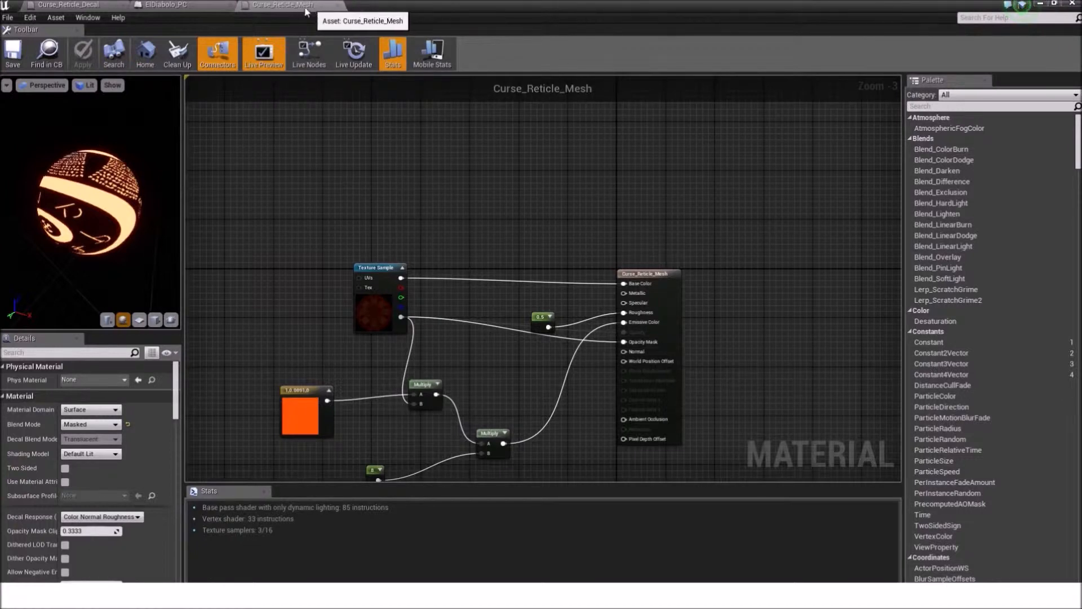
In the ElDiabolo_PC event graph, assign Curse_Reticle_Mesh as the Element 0 material of the Add Static Mesh Component node.
{"action": "left_click", "coordinate": [228, 5]}
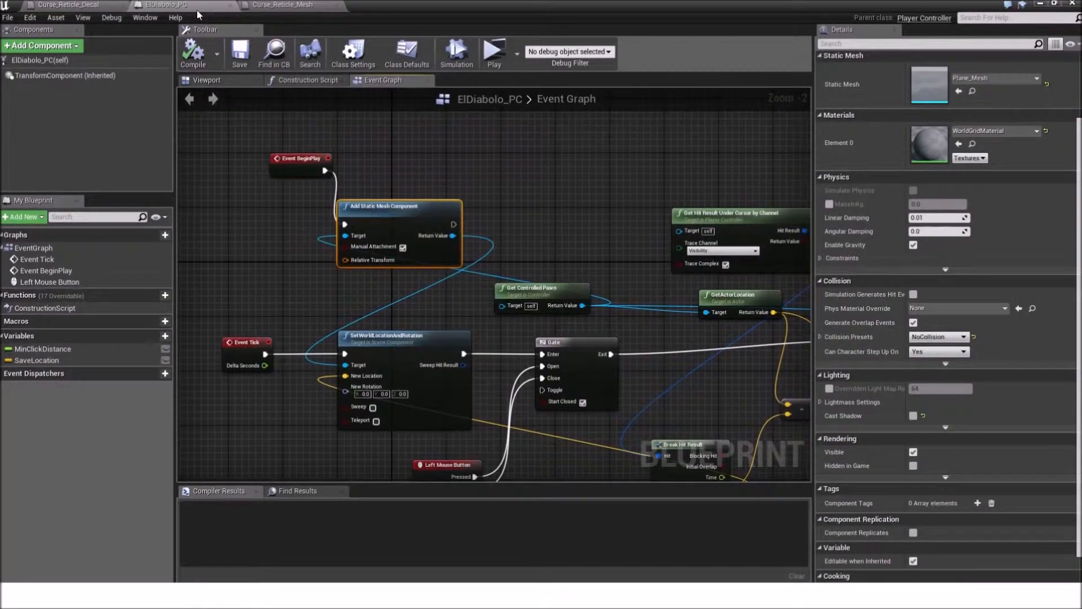
{"action": "right_click_drag", "start_coordinate": [455, 255], "coordinate": [467, 283]}
{"action": "left_click", "coordinate": [492, 198]}
{"action": "scroll", "coordinate": [498, 193], "scroll_direction": "up", "scroll_amount": 2}
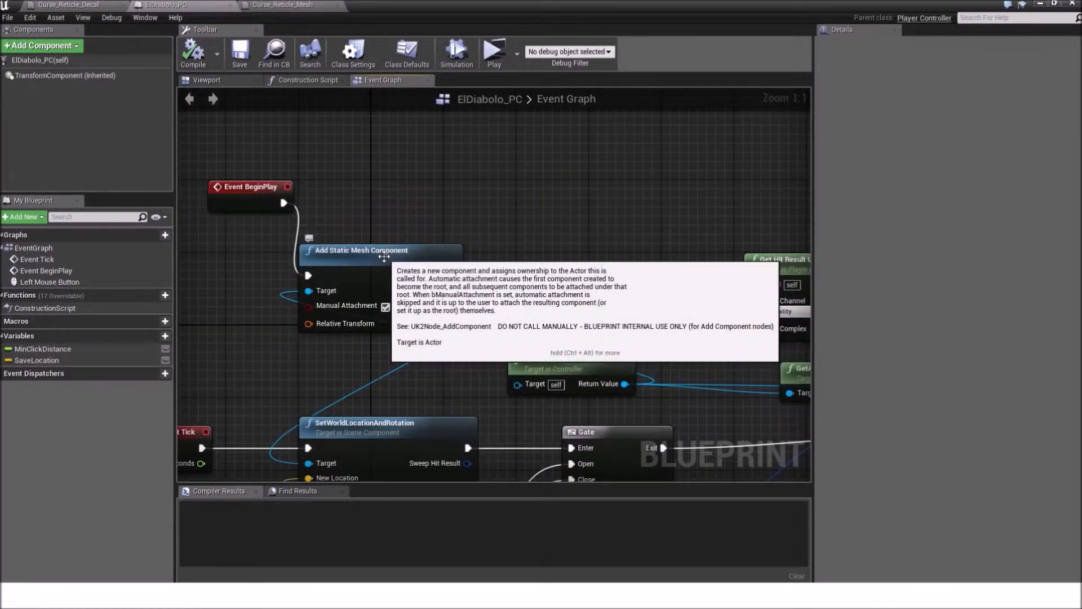
{"action": "left_click", "coordinate": [384, 256]}
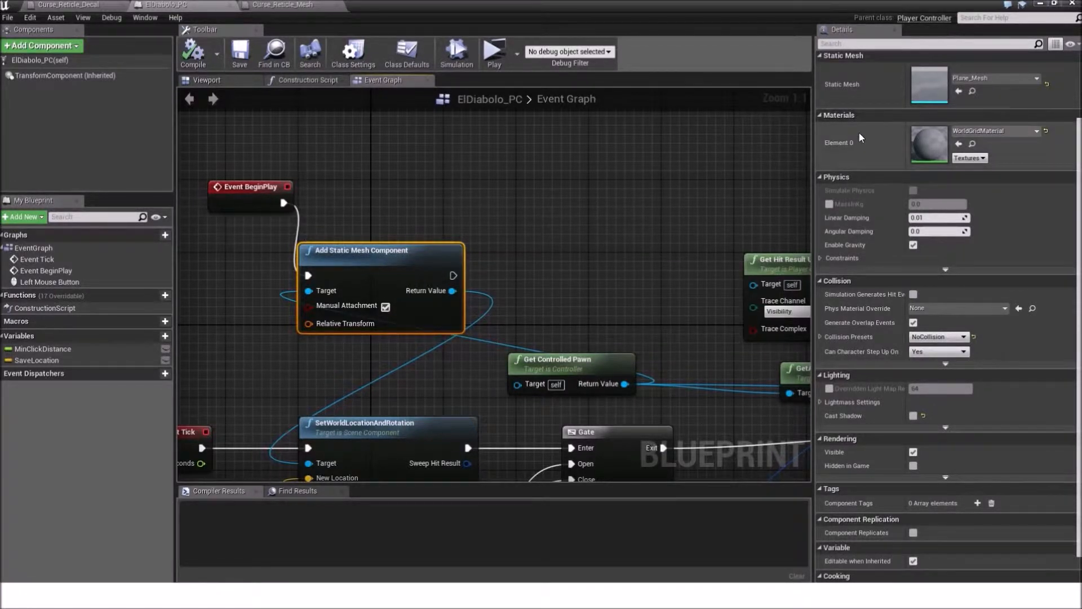
{"action": "left_click", "coordinate": [995, 131]}
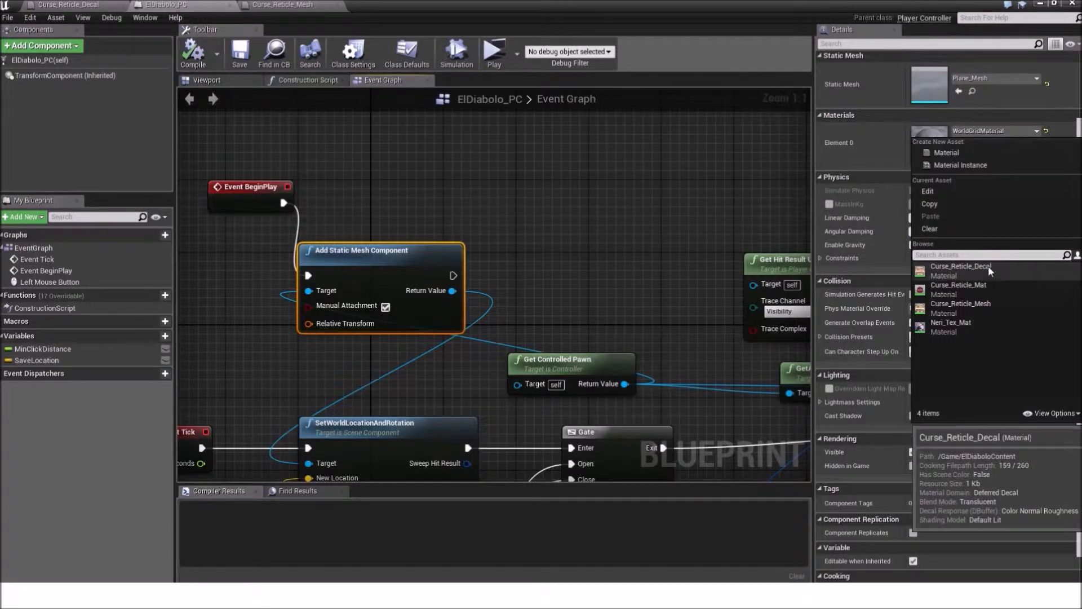
{"action": "left_click", "coordinate": [977, 308]}
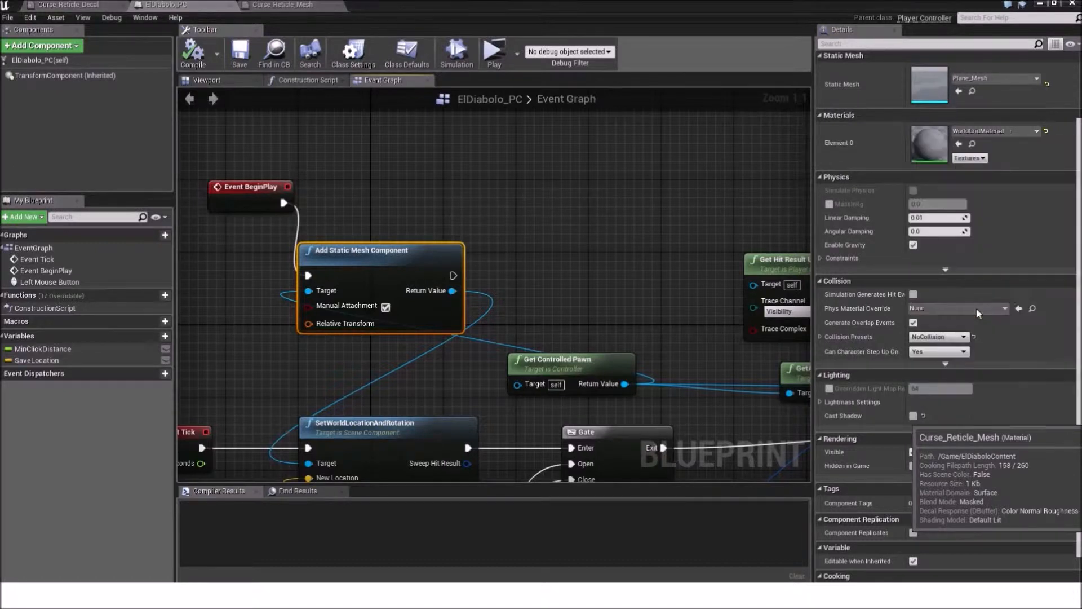
Compile and save the ElDiabolo_PC blueprint, and return to the level editor.
{"action": "left_click", "coordinate": [207, 60]}
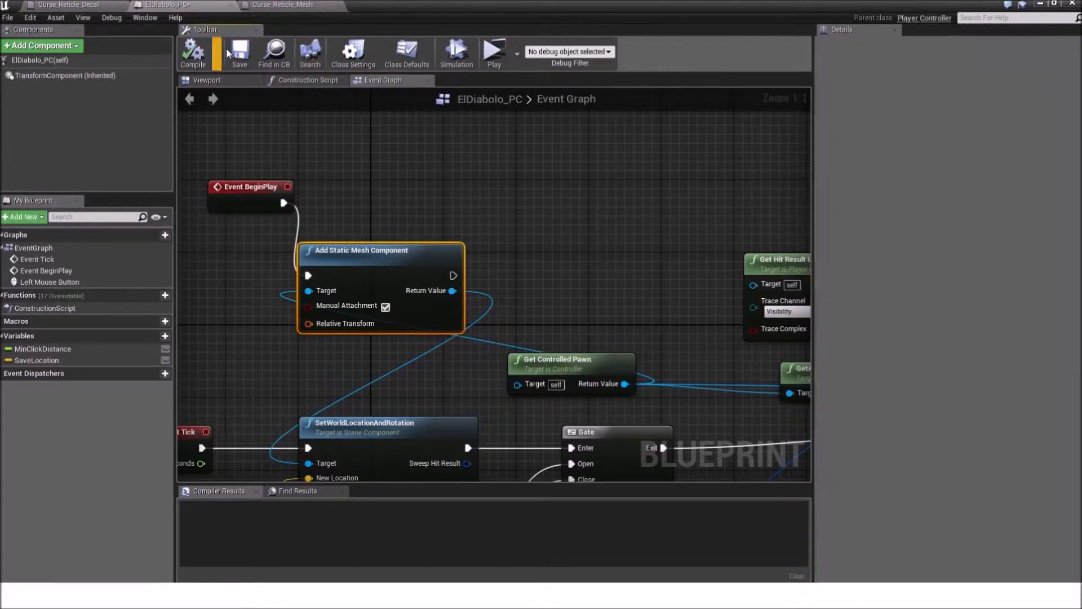
{"action": "left_click", "coordinate": [240, 54]}
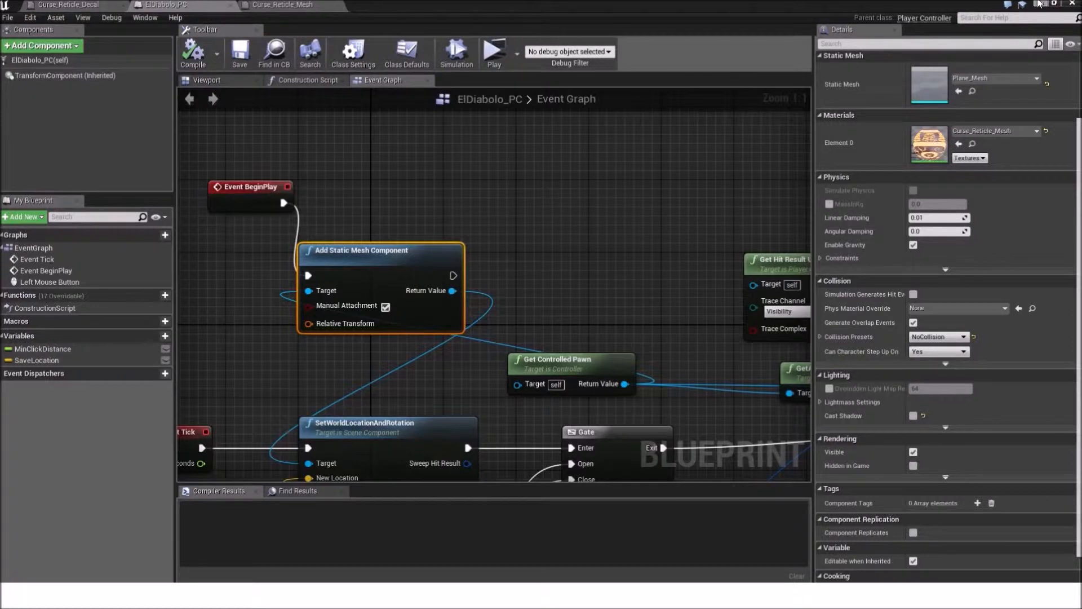
{"action": "left_click", "coordinate": [1039, 4]}
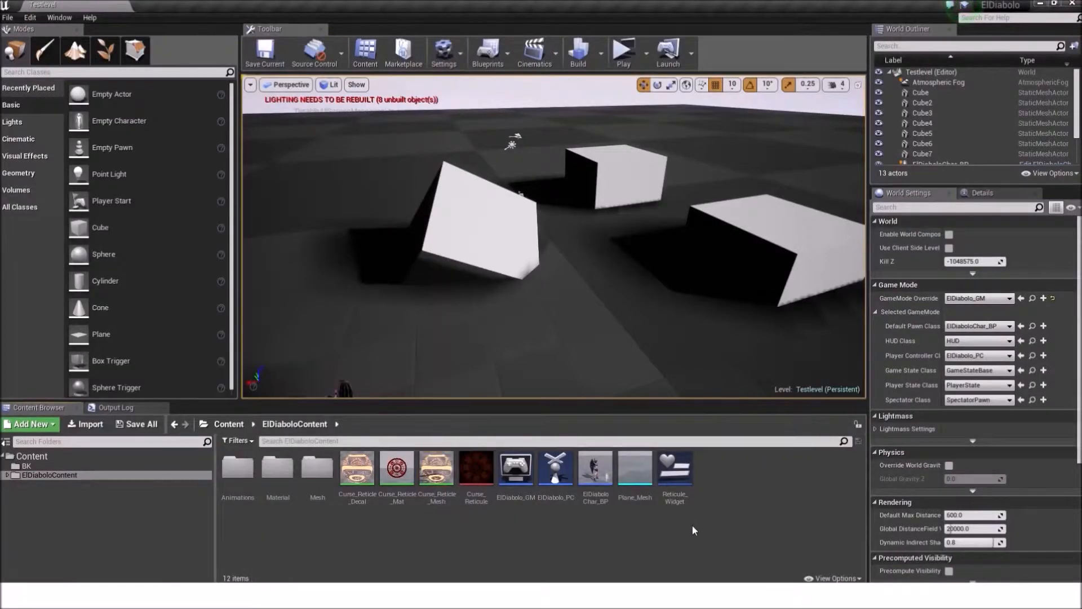
Open the Plane_Mesh asset, assign Curse_Reticle_Mesh as its Element 0 material, save it, and inspect the reticle in the preview.
{"action": "double_click", "coordinate": [636, 467]}
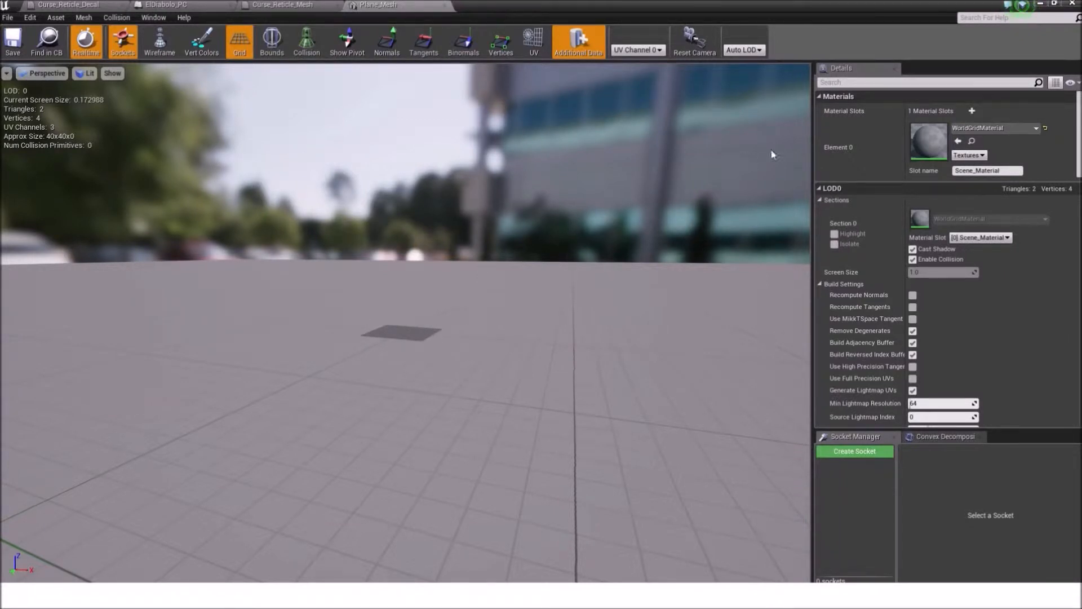
{"action": "left_click", "coordinate": [967, 130]}
{"action": "left_click", "coordinate": [967, 131]}
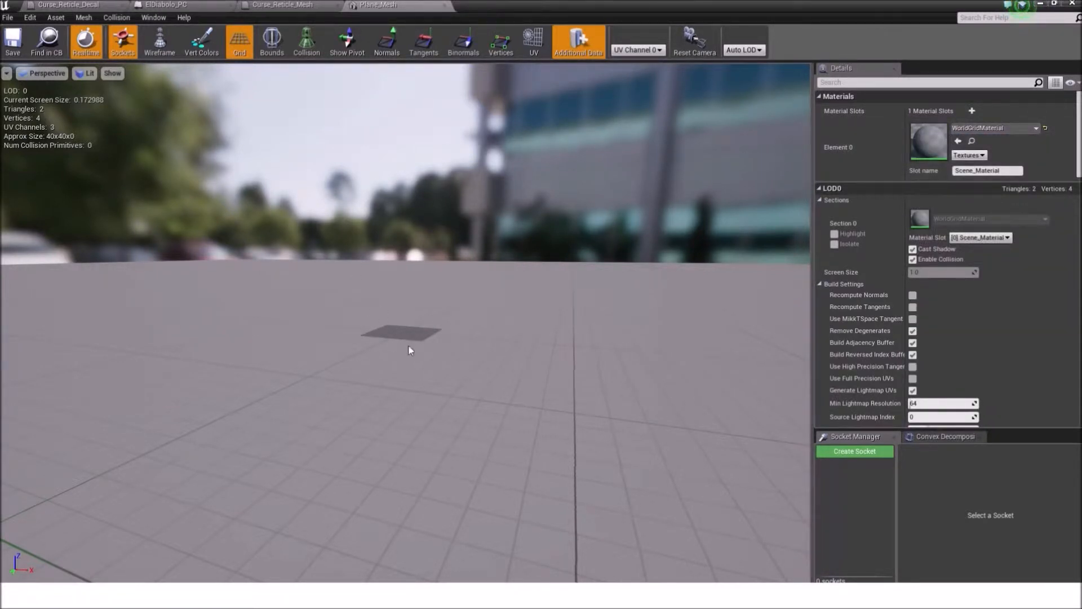
{"action": "left_click", "coordinate": [975, 129]}
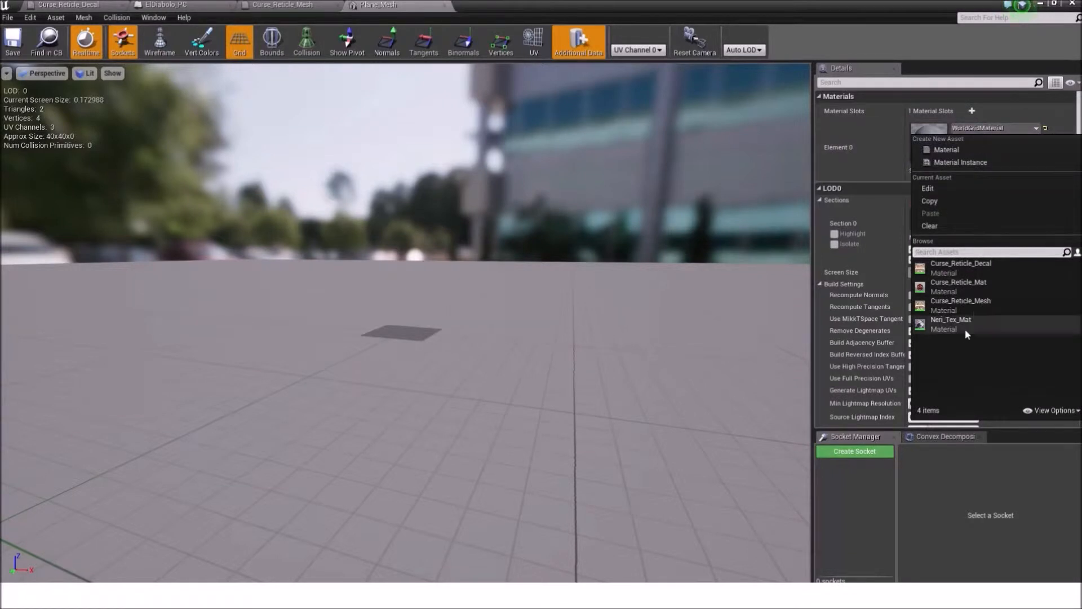
{"action": "left_click", "coordinate": [982, 304]}
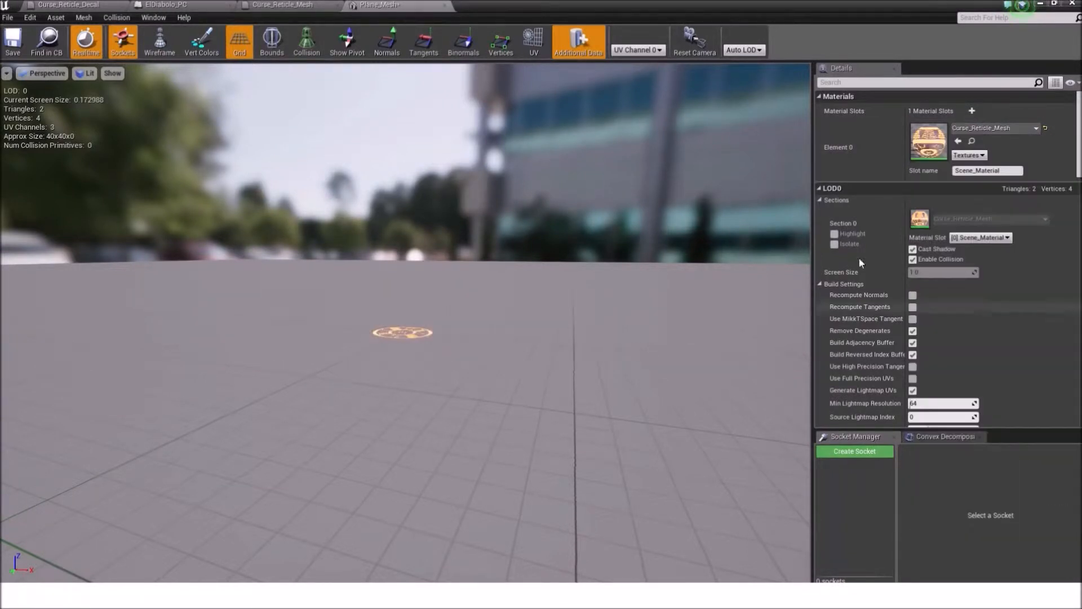
{"action": "left_click", "coordinate": [11, 41]}
{"action": "mouse_move", "coordinate": [400, 264]}
{"action": "right_mouse_down"}
{"action": "mouse_move", "coordinate": [393, 302]}
{"action": "mouse_move", "coordinate": [387, 240]}
{"action": "mouse_move", "coordinate": [388, 270]}
{"action": "right_mouse_up"}
{"action": "key", "text": "w"}
{"action": "key", "text": "s"}
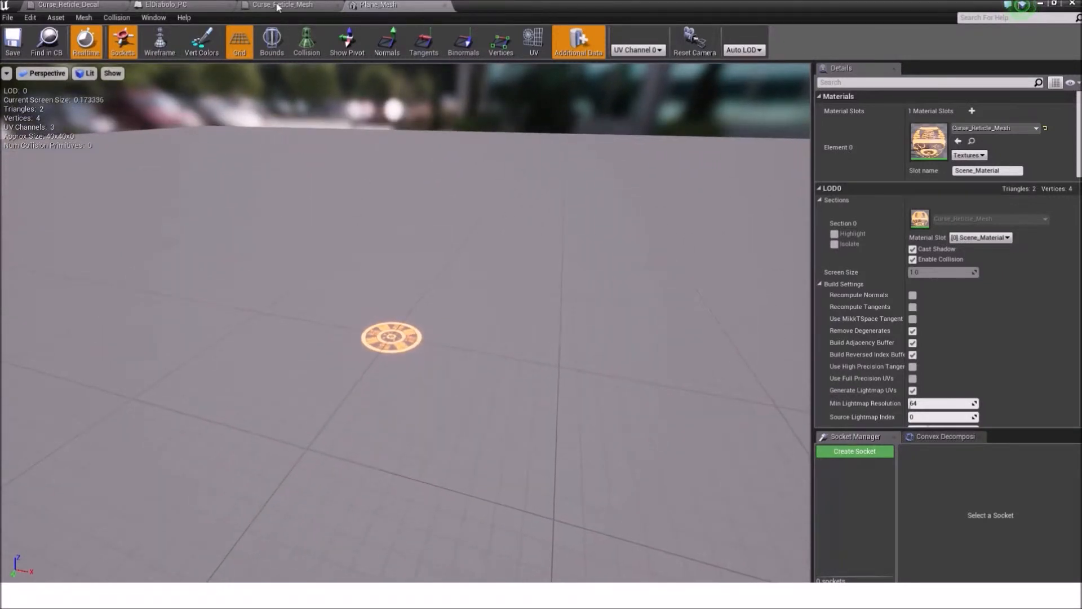
Review how the SetWorldLocationAndRotation, Gate and Break Hit Result nodes are wired in the ElDiabolo_PC event graph.
{"action": "left_click", "coordinate": [167, 5]}
{"action": "scroll", "coordinate": [368, 360], "scroll_direction": "down", "scroll_amount": 3}
{"action": "right_click_drag", "start_coordinate": [388, 374], "coordinate": [389, 265]}
{"action": "right_click_drag", "start_coordinate": [455, 346], "coordinate": [473, 292]}
{"action": "scroll", "coordinate": [595, 337], "scroll_direction": "up", "scroll_amount": 2}
{"action": "right_click_drag", "start_coordinate": [597, 338], "coordinate": [534, 305]}
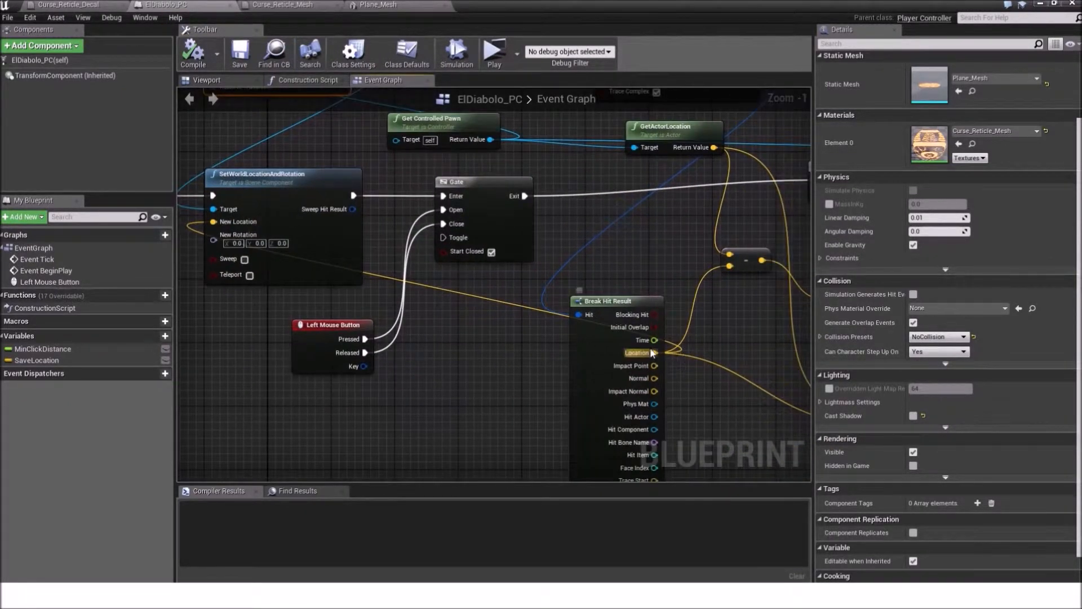
{"action": "right_click_drag", "start_coordinate": [646, 327], "coordinate": [627, 437]}
{"action": "left_click", "coordinate": [1040, 3]}
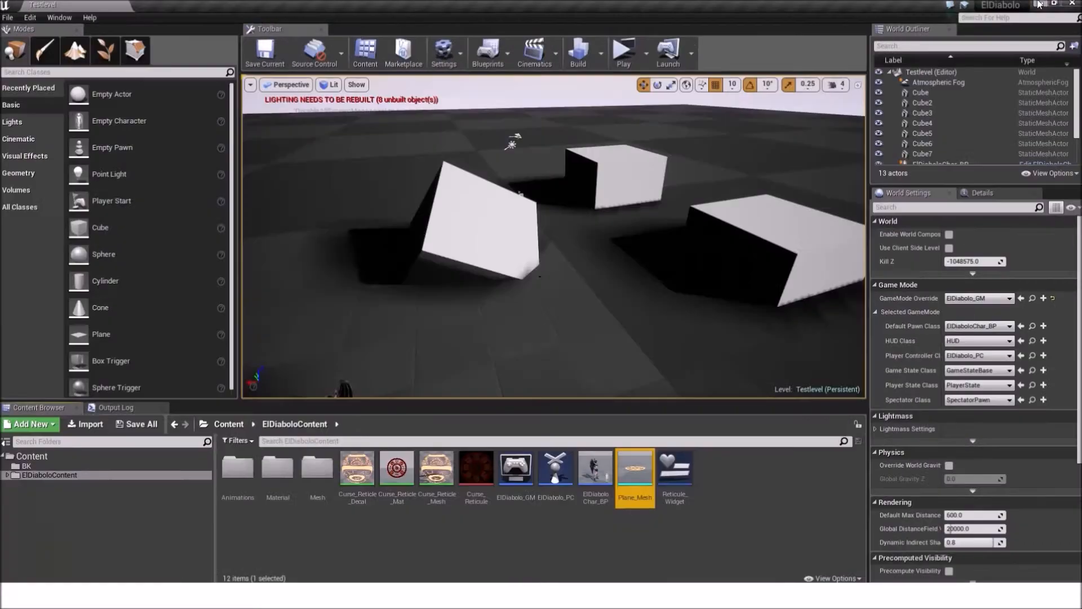
Save all unsaved levels and assets from the level editor.
{"action": "left_click", "coordinate": [8, 18]}
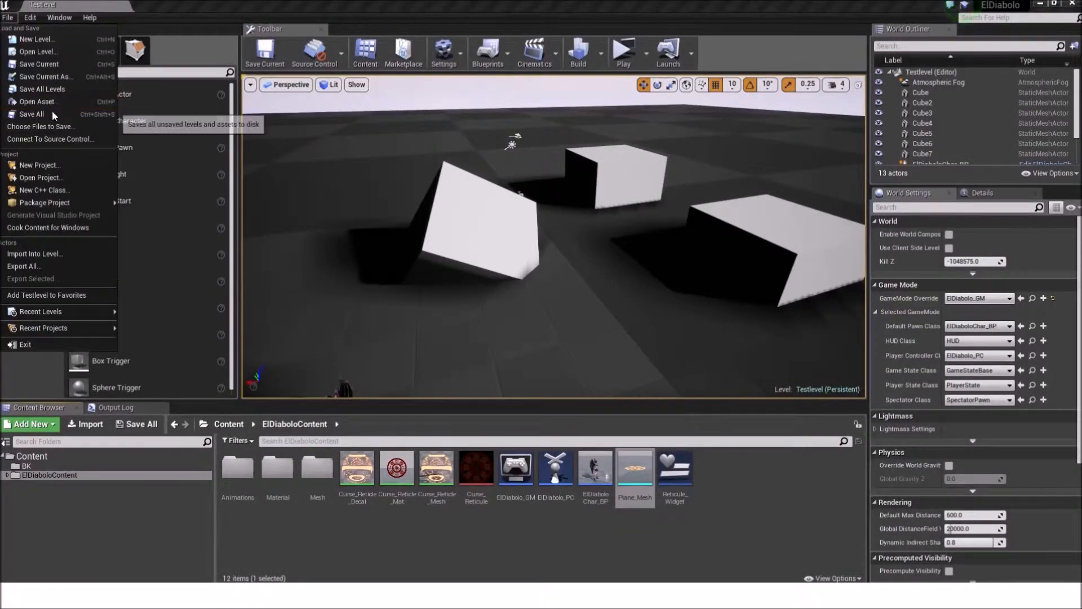
{"action": "left_click", "coordinate": [54, 115]}
{"action": "right_click_drag", "start_coordinate": [552, 237], "coordinate": [530, 333]}
{"action": "right_click_drag", "start_coordinate": [471, 193], "coordinate": [417, 124]}
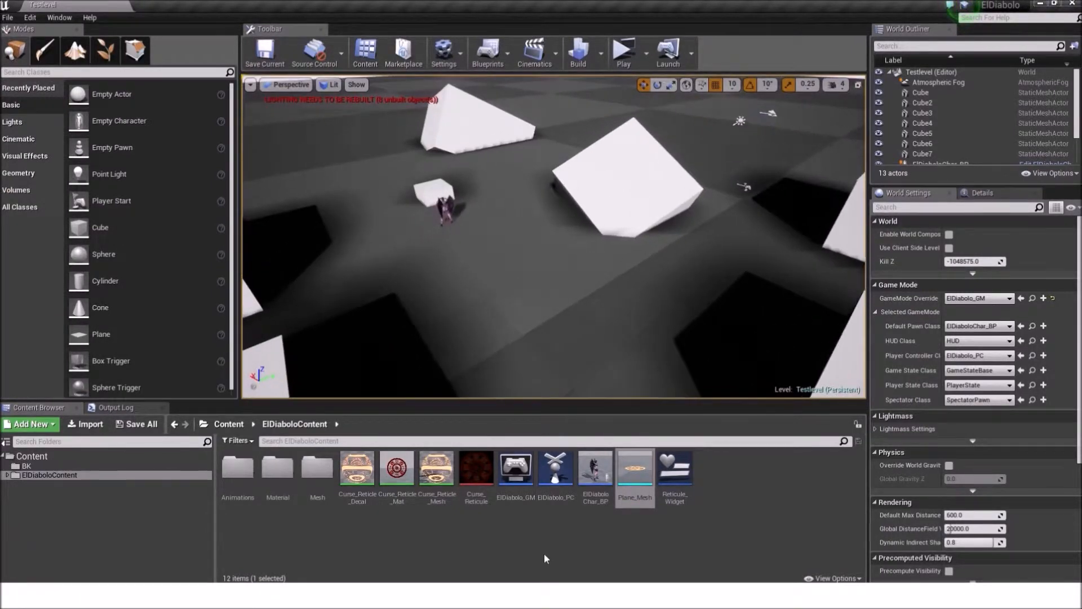
{"action": "left_click", "coordinate": [564, 549]}
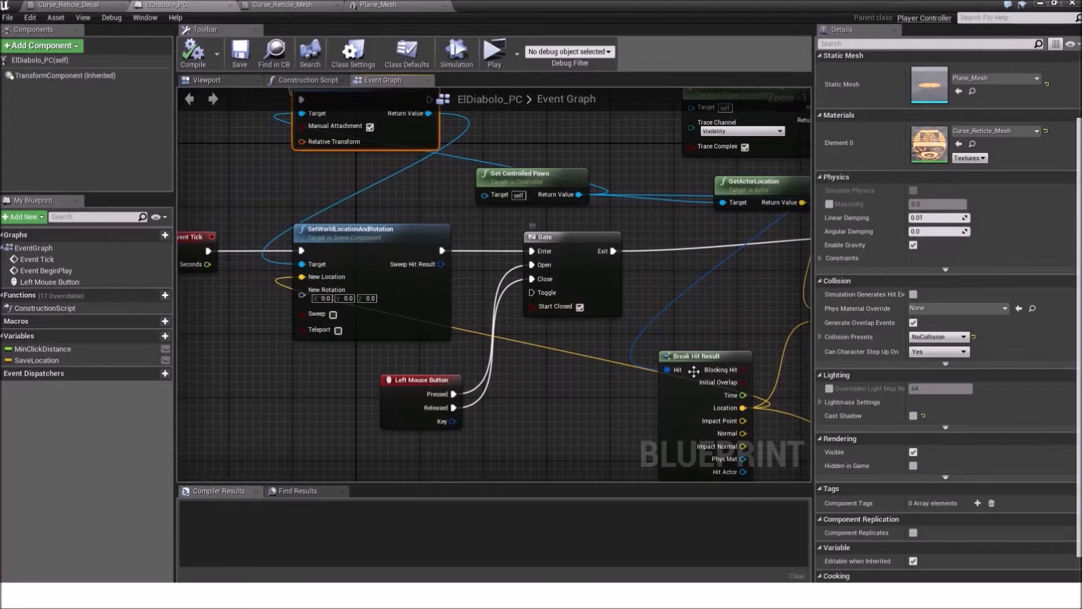
{"action": "right_click_drag", "start_coordinate": [655, 192], "coordinate": [624, 281]}
{"action": "left_click", "coordinate": [1041, 4]}
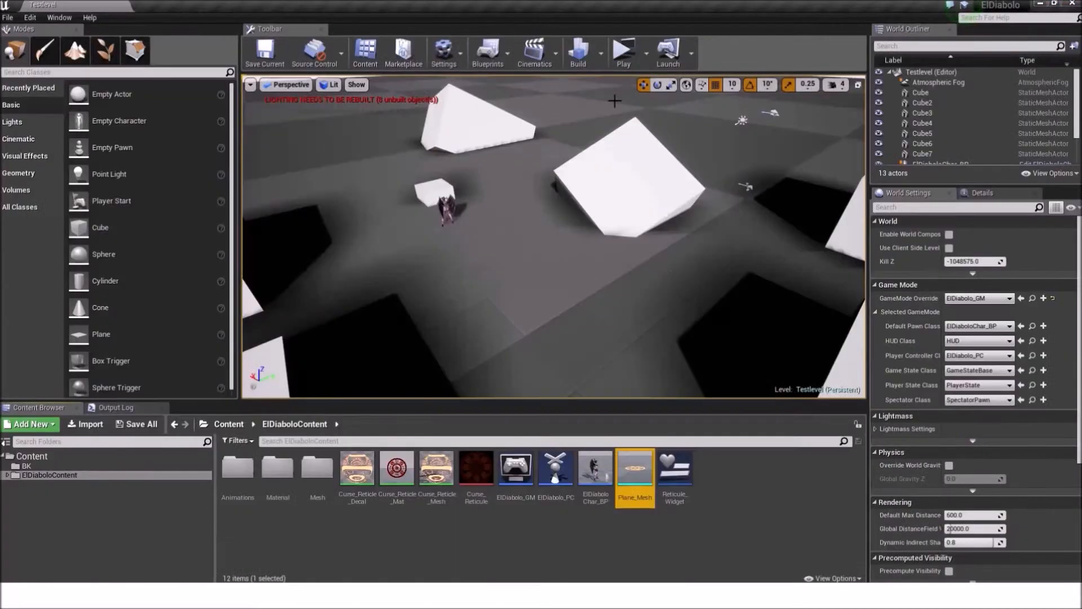
Play-test the level, check how the mesh reticle follows the cursor on the floor, and end the session.
{"action": "left_click", "coordinate": [623, 49]}
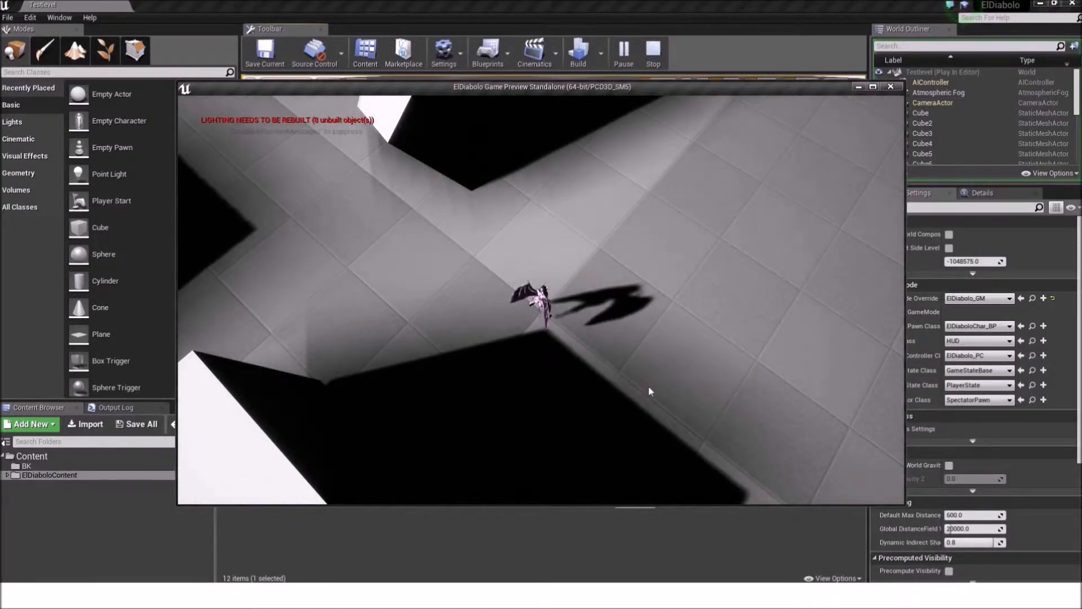
{"action": "left_click", "coordinate": [657, 373]}
{"action": "left_click", "coordinate": [653, 292]}
{"action": "left_click", "coordinate": [643, 267]}
{"action": "left_click", "coordinate": [633, 252]}
{"action": "left_click", "coordinate": [633, 253]}
{"action": "left_click", "coordinate": [602, 301]}
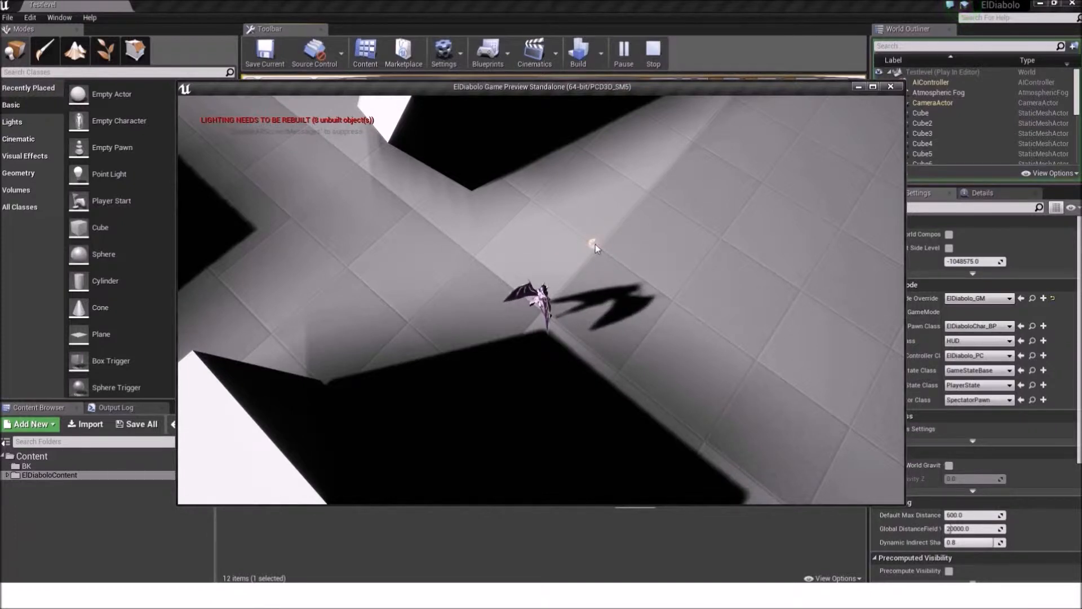
{"action": "key", "text": "Escape"}
Save the whole project again after the play test.
{"action": "left_click", "coordinate": [9, 18]}
{"action": "left_click", "coordinate": [59, 115]}
{"action": "right_click_drag", "start_coordinate": [537, 301], "coordinate": [542, 276]}
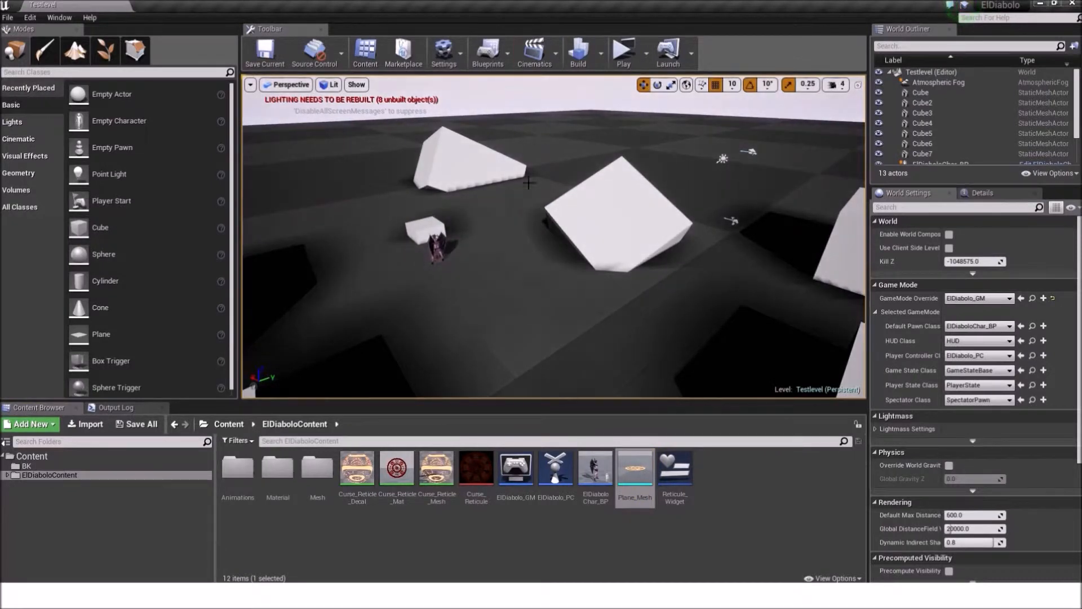
{"action": "right_click_drag", "start_coordinate": [493, 195], "coordinate": [493, 253]}
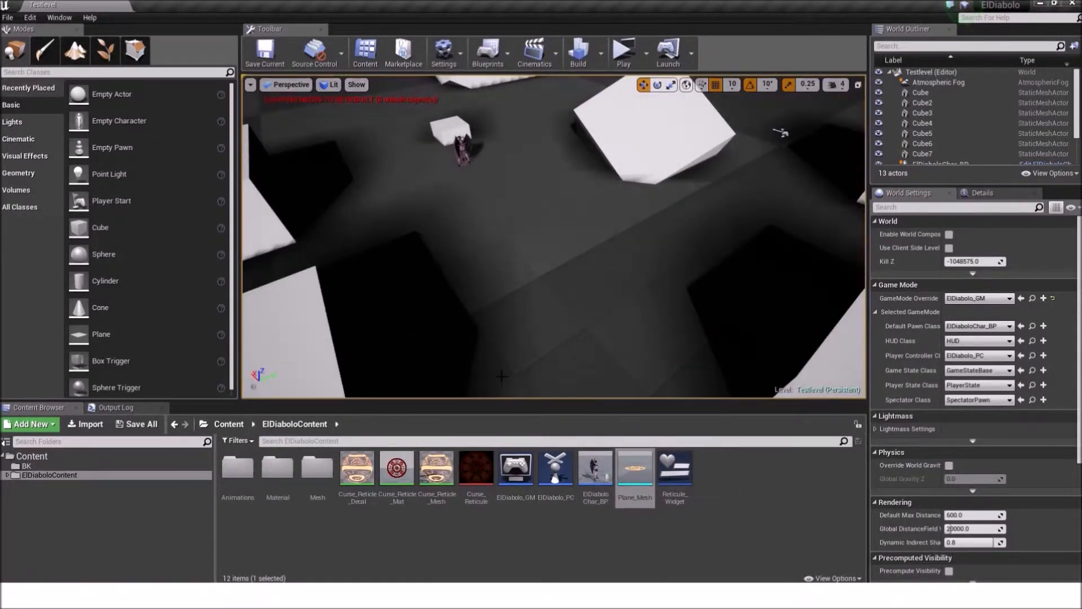
In the ElDiabolo_PC event graph, add a vector + vector node fed by the Location output of Break Hit Result.
{"action": "left_click", "coordinate": [512, 596]}
{"action": "left_click", "coordinate": [550, 564]}
{"action": "scroll", "coordinate": [468, 307], "scroll_direction": "down", "scroll_amount": 2}
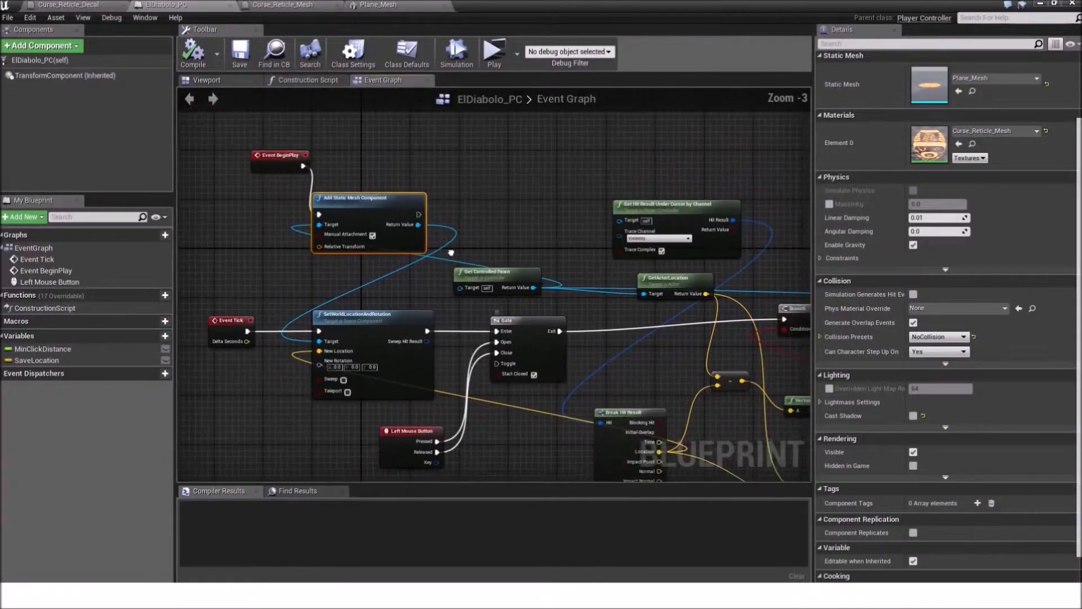
{"action": "right_click_drag", "start_coordinate": [453, 251], "coordinate": [378, 117]}
{"action": "scroll", "coordinate": [542, 319], "scroll_direction": "up", "scroll_amount": 1}
{"action": "left_click_drag", "start_coordinate": [592, 317], "coordinate": [273, 408]}
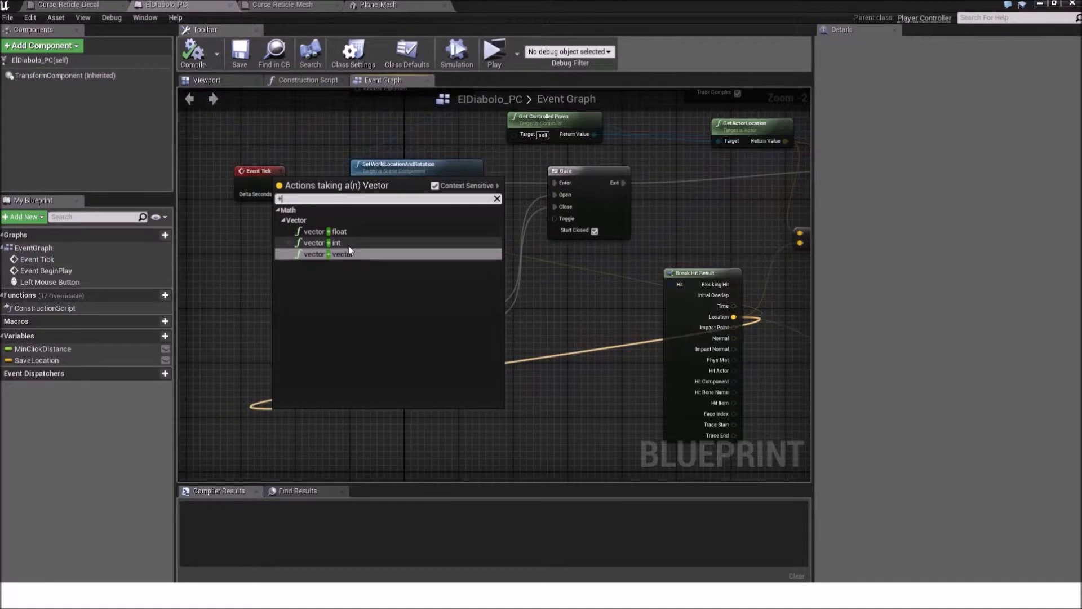
{"action": "left_click", "coordinate": [349, 259]}
Set the vector addition's Z value to 5 and connect its result to New Location on SetWorldLocationAndRotation.
{"action": "right_click_drag", "start_coordinate": [426, 446], "coordinate": [466, 404]}
{"action": "scroll", "coordinate": [406, 378], "scroll_direction": "up", "scroll_amount": 2}
{"action": "left_click", "coordinate": [388, 359]}
{"action": "type", "text": "5"}
{"action": "scroll", "coordinate": [466, 403], "scroll_direction": "down", "scroll_amount": 2}
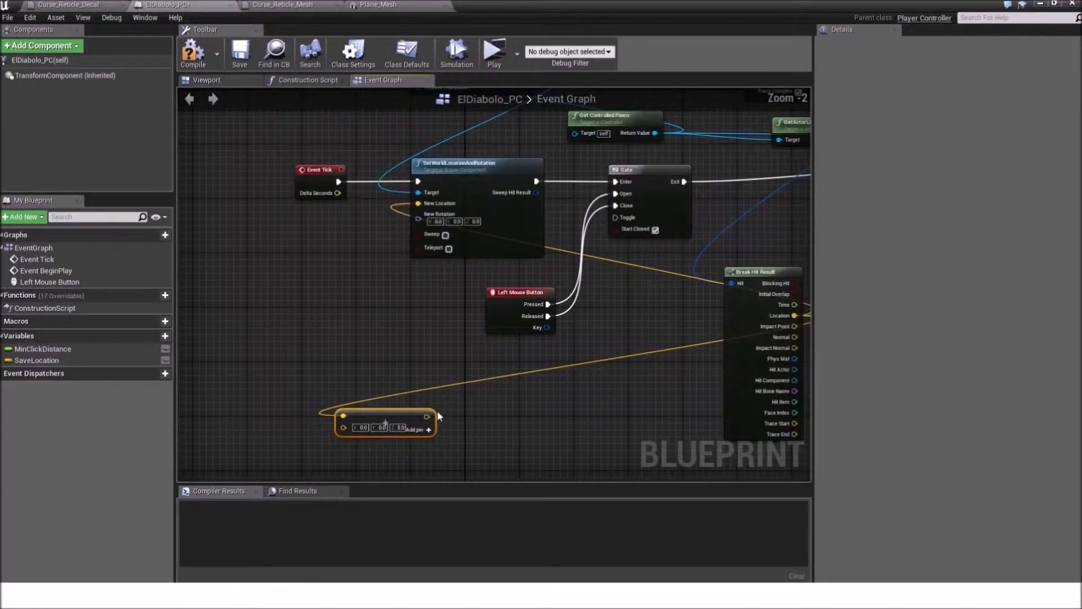
{"action": "left_click_drag", "start_coordinate": [428, 417], "coordinate": [418, 206]}
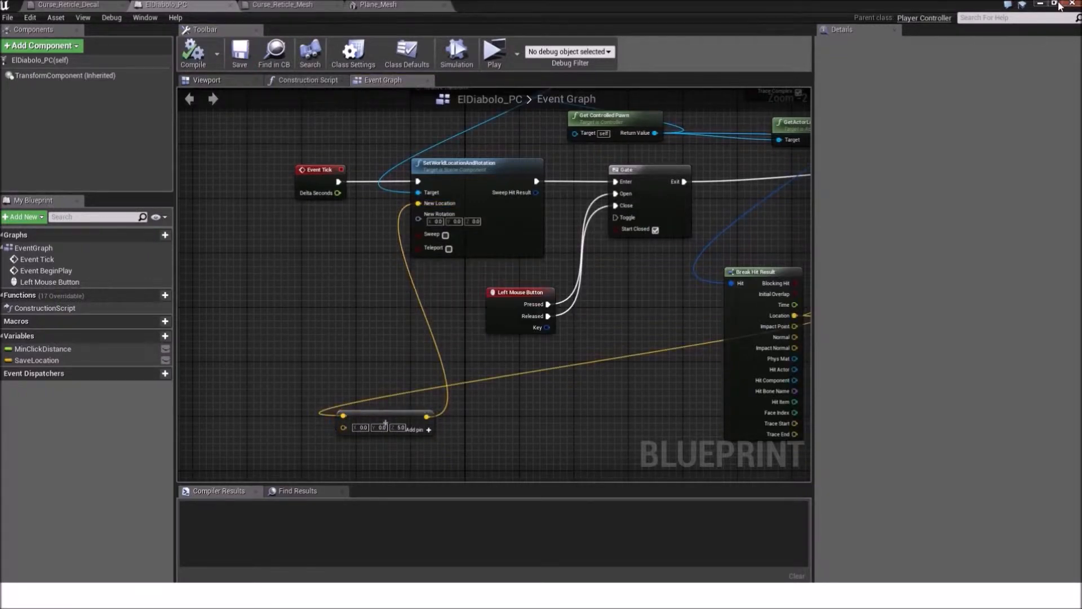
Play-test the level to check the reticle with the height offset, and end the session.
{"action": "left_click", "coordinate": [1040, 4]}
{"action": "left_click", "coordinate": [624, 51]}
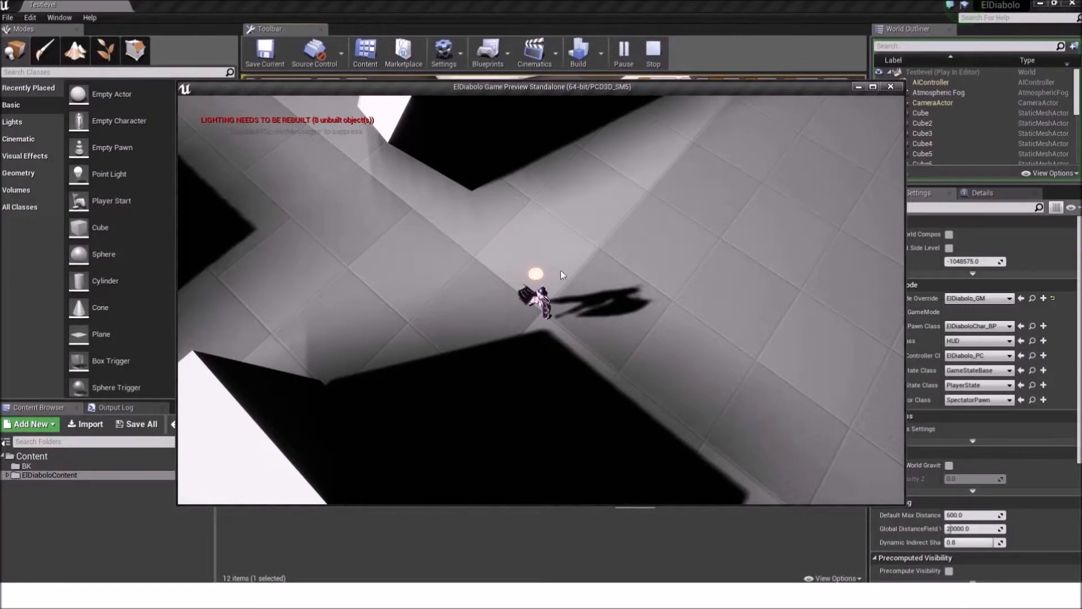
{"action": "key", "text": "Escape"}
Save the ElDiabolo_PC blueprint and examine the inputs of the SetWorldLocationAndRotation node.
{"action": "left_click", "coordinate": [511, 596]}
{"action": "left_click", "coordinate": [570, 551]}
{"action": "left_click", "coordinate": [249, 47]}
{"action": "scroll", "coordinate": [457, 277], "scroll_direction": "up", "scroll_amount": 2}
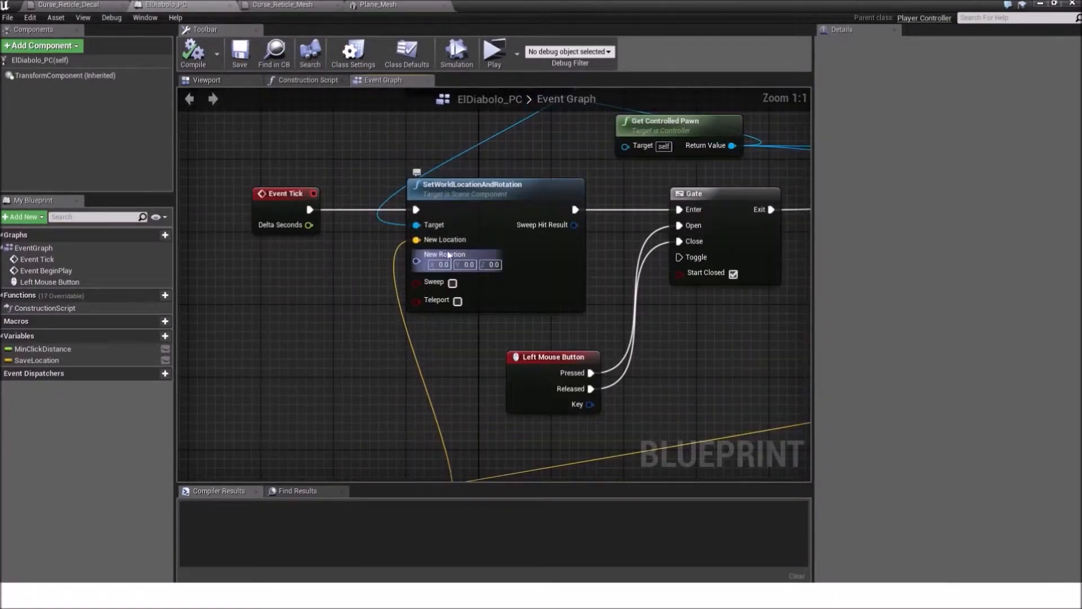
{"action": "scroll", "coordinate": [477, 312], "scroll_direction": "down", "scroll_amount": 2}
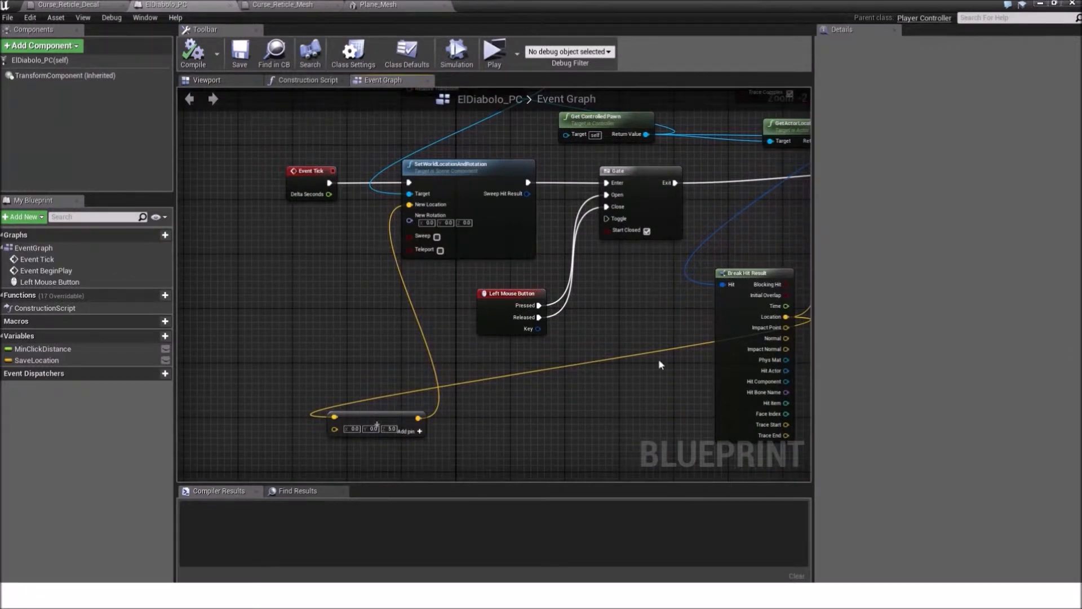
{"action": "left_click", "coordinate": [1040, 3]}
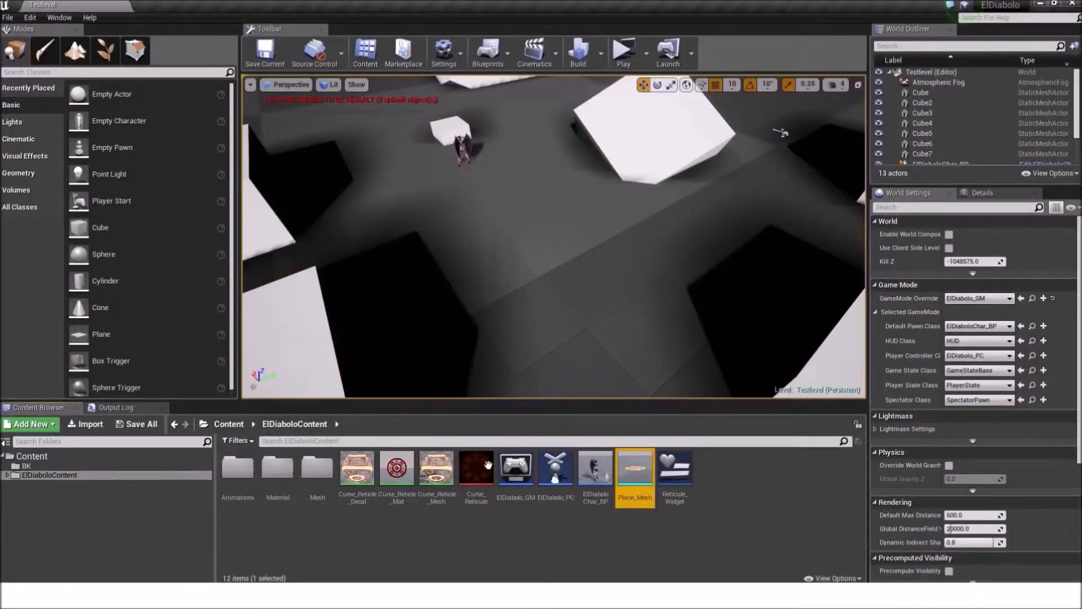
Delete the vector addition node from the ElDiabolo_PC event graph, and compile and save the blueprint.
{"action": "left_click", "coordinate": [512, 515]}
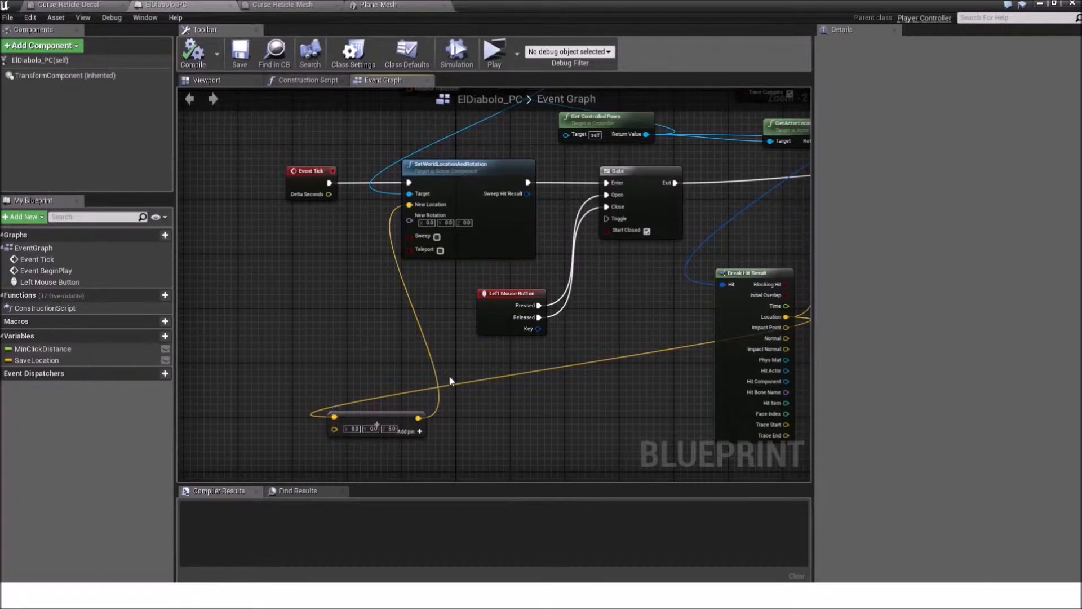
{"action": "left_click", "coordinate": [386, 415]}
{"action": "key", "text": "Delete"}
{"action": "left_click", "coordinate": [193, 54]}
{"action": "left_click", "coordinate": [240, 53]}
In the Plane_Mesh asset's transform settings, set the Import Translation Z to 2.0 and save the mesh.
{"action": "left_click", "coordinate": [418, 5]}
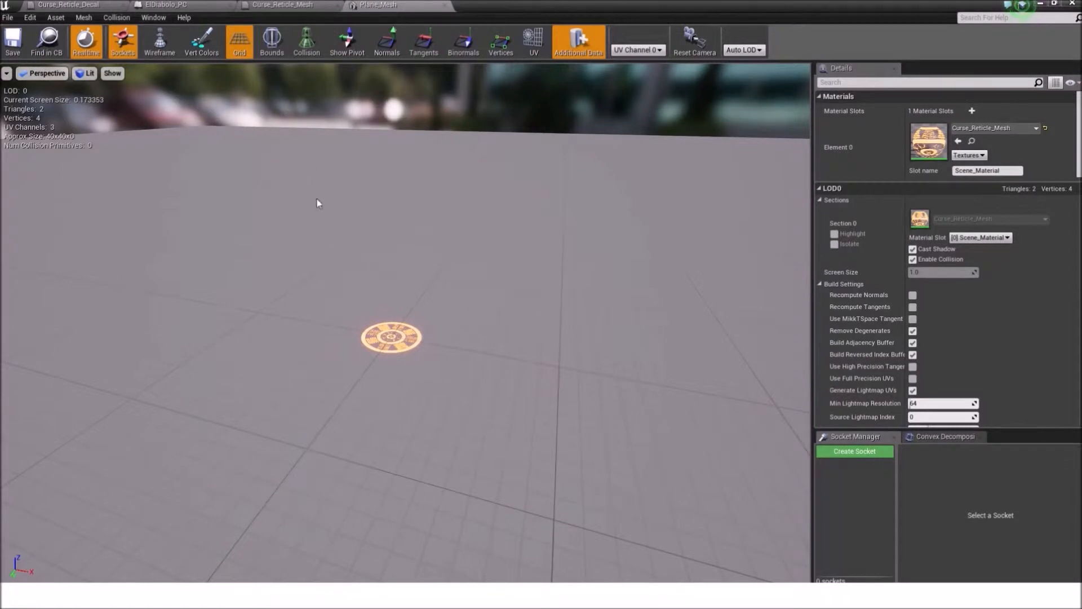
{"action": "scroll", "coordinate": [939, 149], "scroll_direction": "down", "scroll_amount": 10}
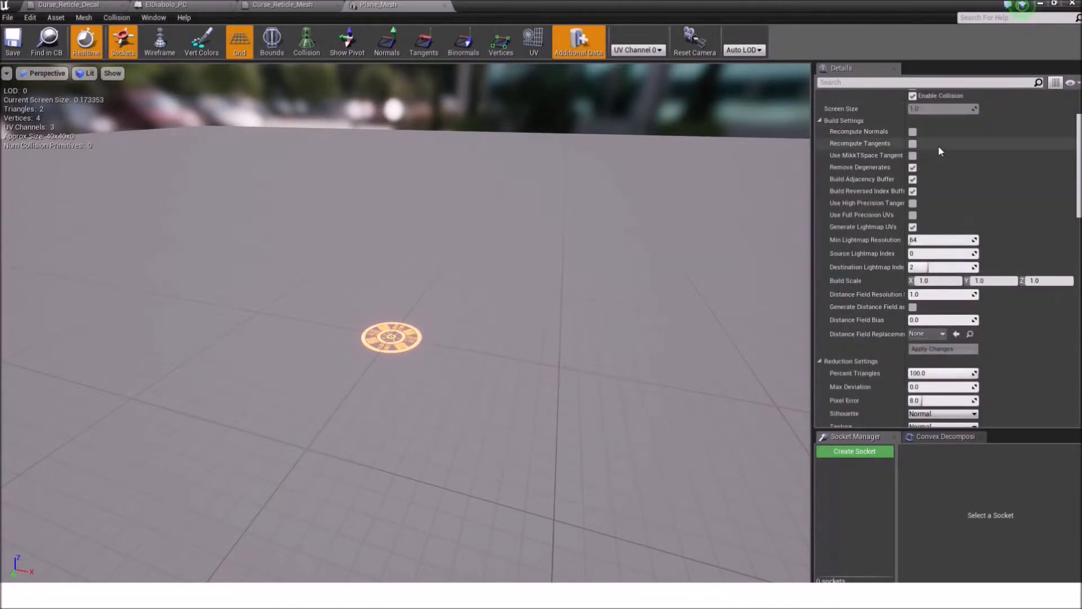
{"action": "scroll", "coordinate": [939, 151], "scroll_direction": "down", "scroll_amount": 4}
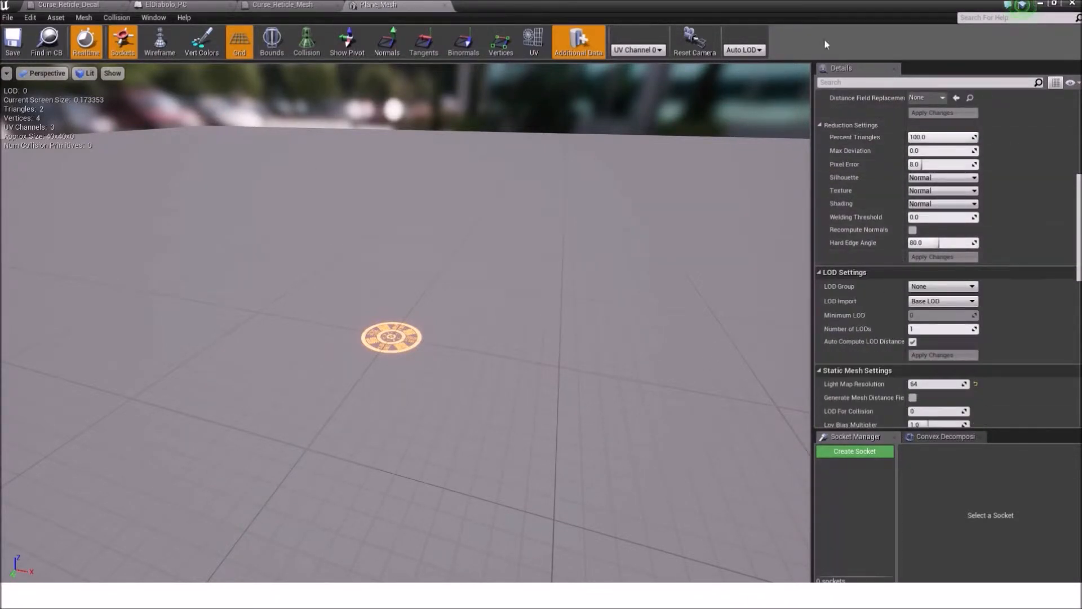
{"action": "scroll", "coordinate": [884, 264], "scroll_direction": "down", "scroll_amount": 6}
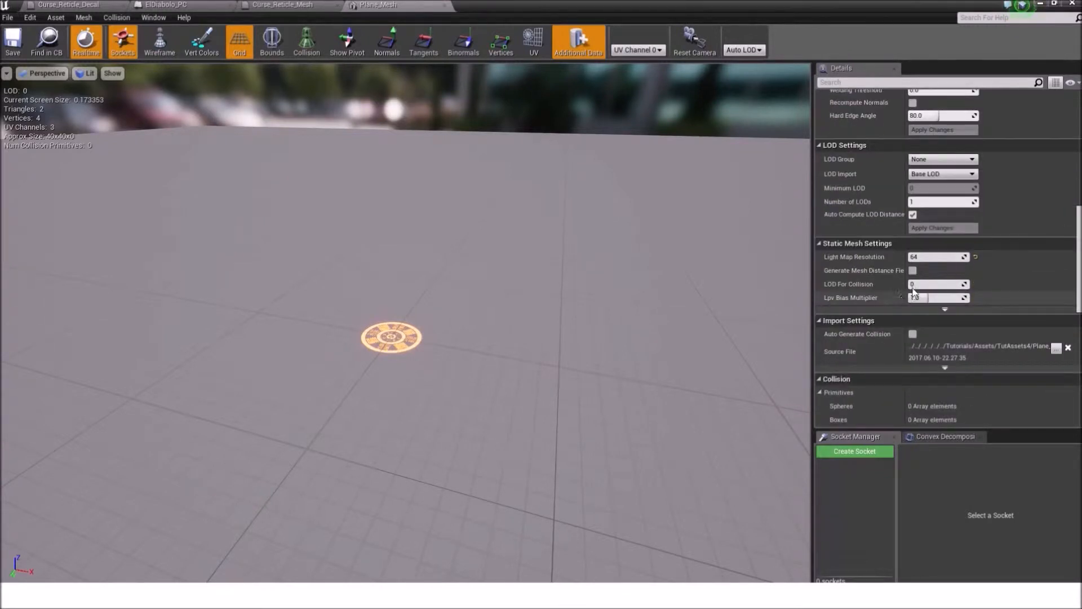
{"action": "scroll", "coordinate": [917, 270], "scroll_direction": "down", "scroll_amount": 4}
{"action": "scroll", "coordinate": [917, 269], "scroll_direction": "up", "scroll_amount": 14}
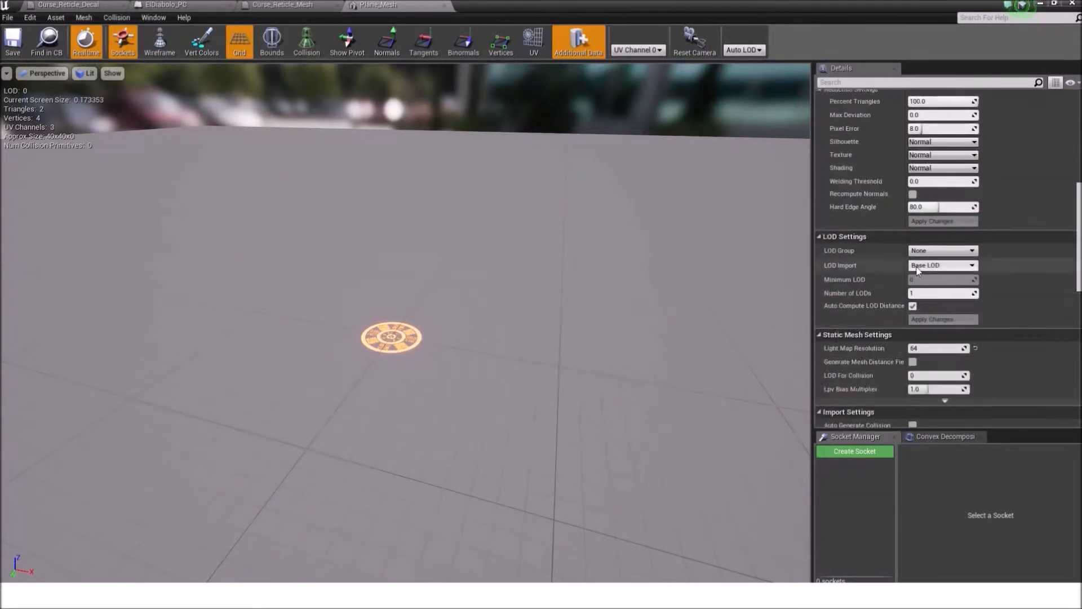
{"action": "scroll", "coordinate": [917, 257], "scroll_direction": "down", "scroll_amount": 15}
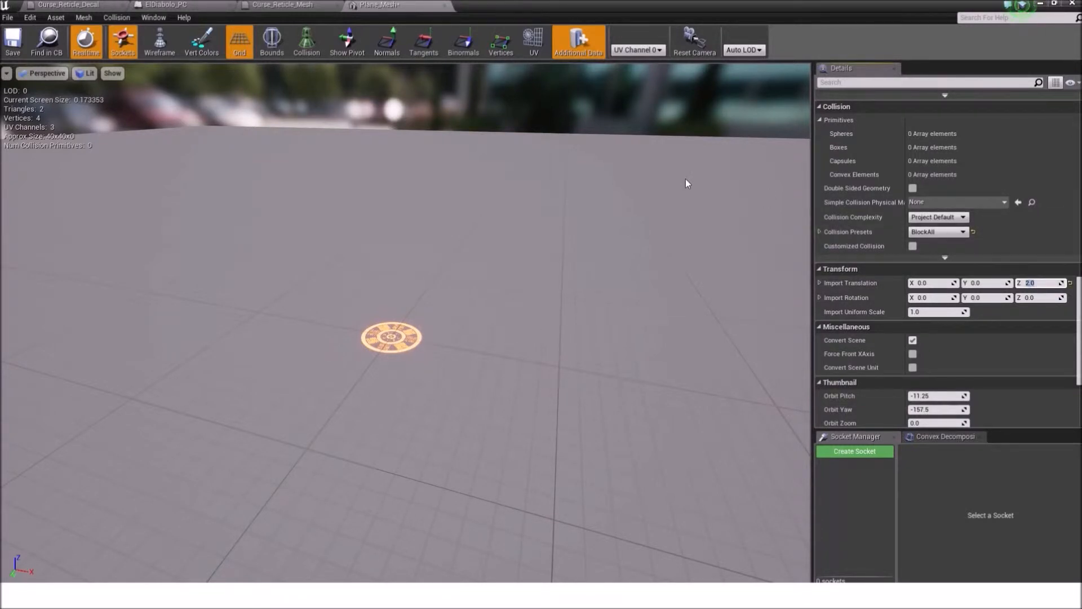
{"action": "left_click", "coordinate": [18, 55]}
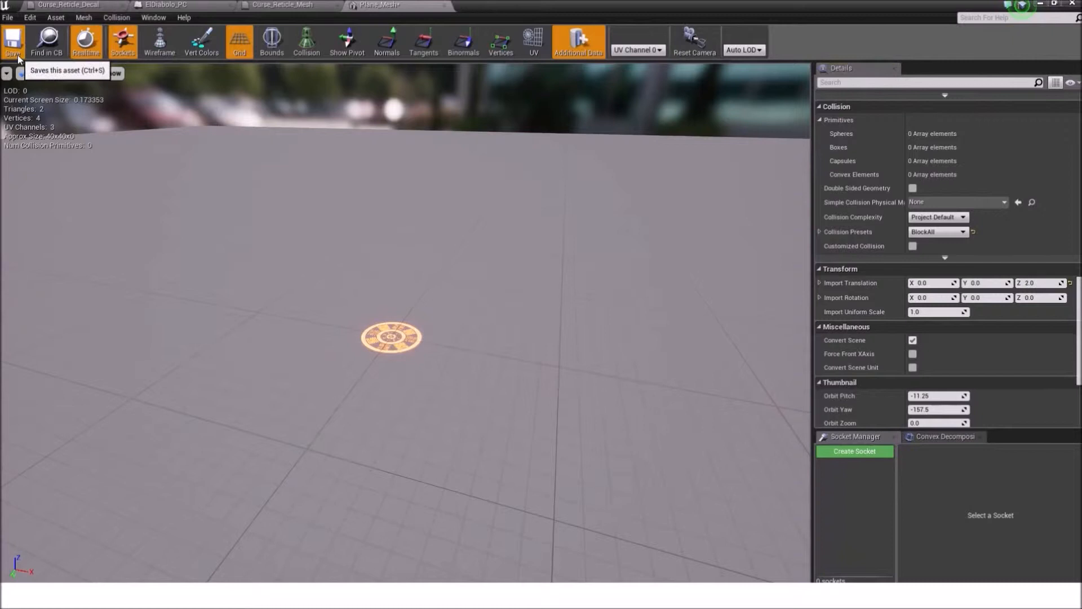
Reimport the Plane_Mesh asset from its source file and save the mesh.
{"action": "left_click", "coordinate": [402, 362]}
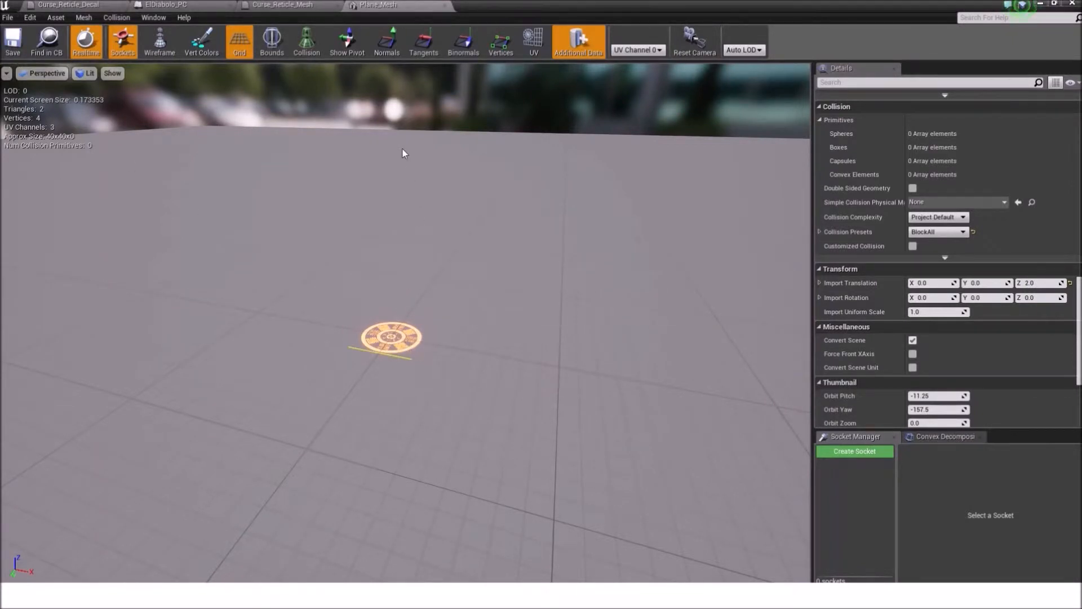
{"action": "left_click", "coordinate": [433, 325]}
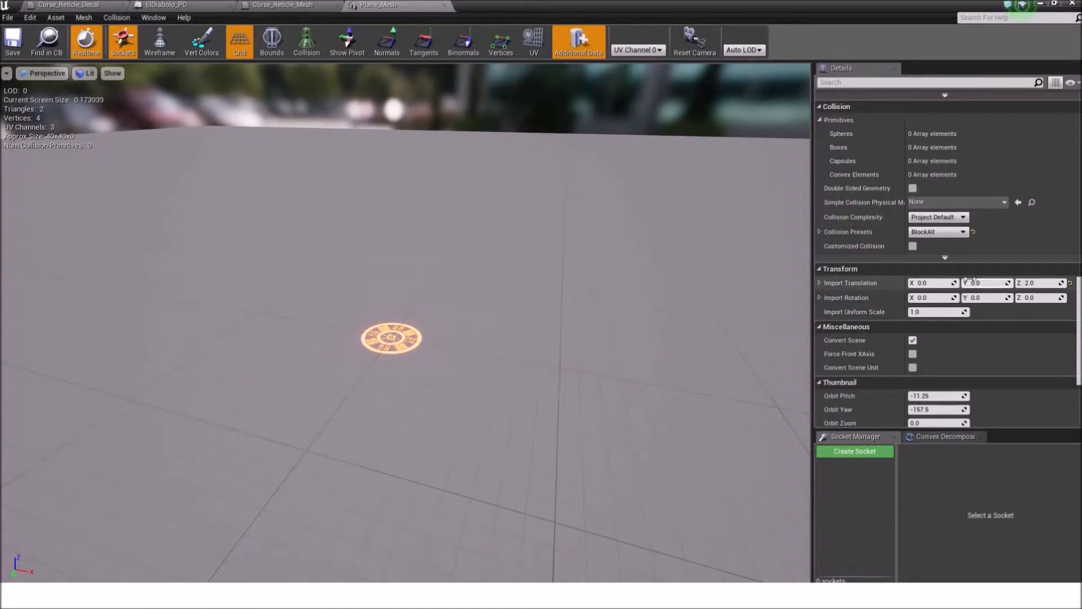
{"action": "right_click_drag", "start_coordinate": [555, 293], "coordinate": [553, 295]}
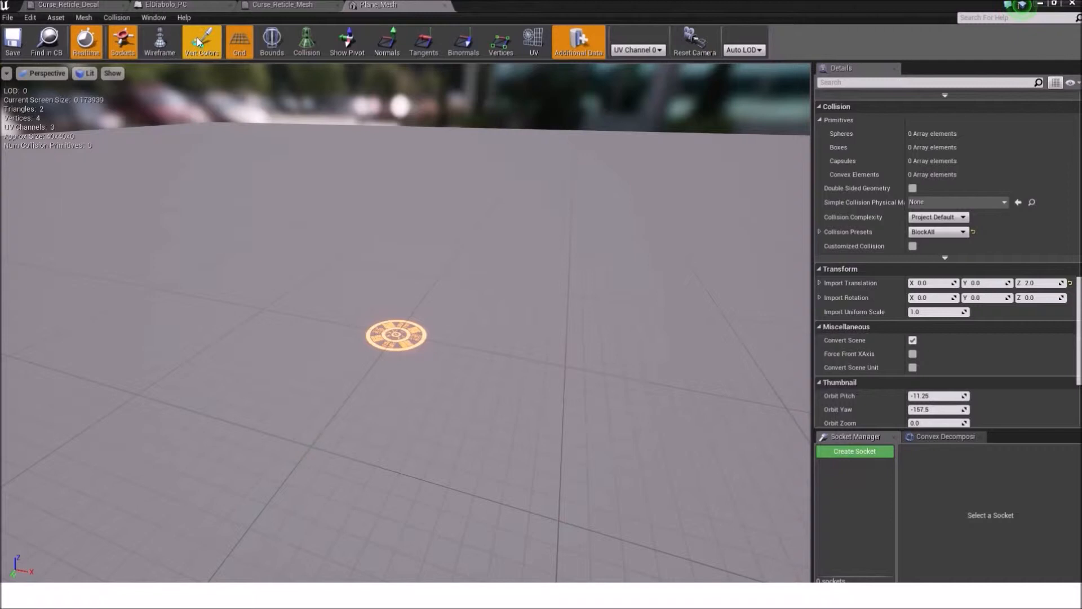
{"action": "left_click", "coordinate": [55, 18]}
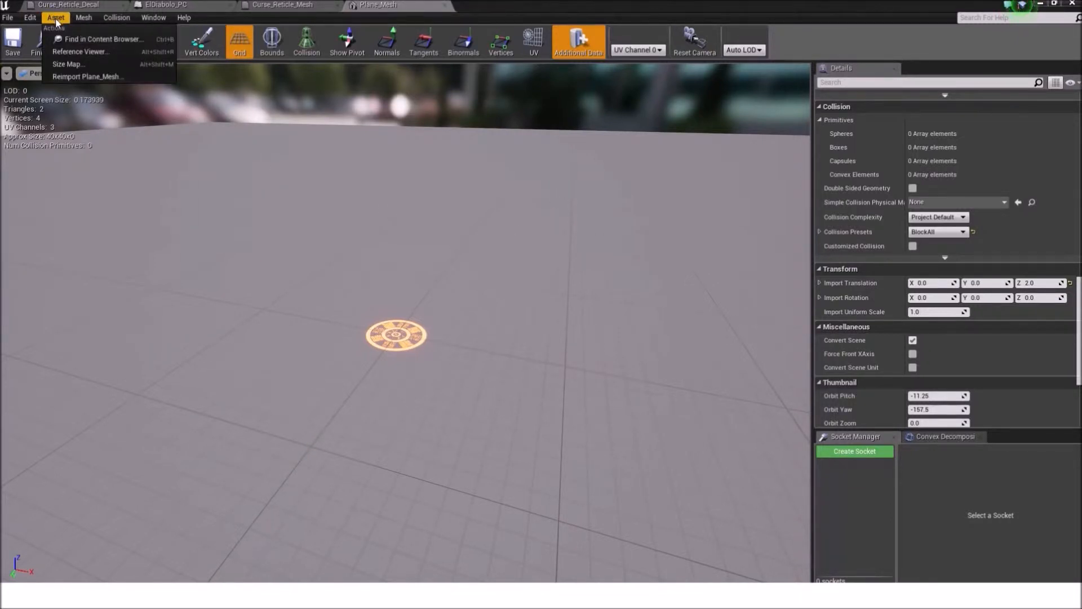
{"action": "left_click", "coordinate": [73, 76]}
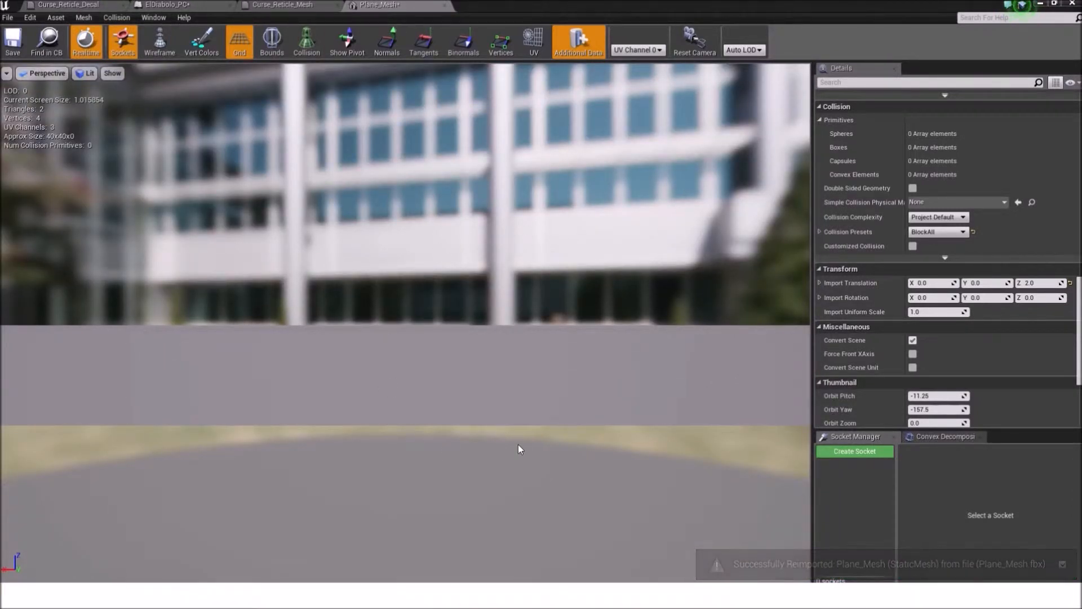
{"action": "left_click", "coordinate": [13, 41]}
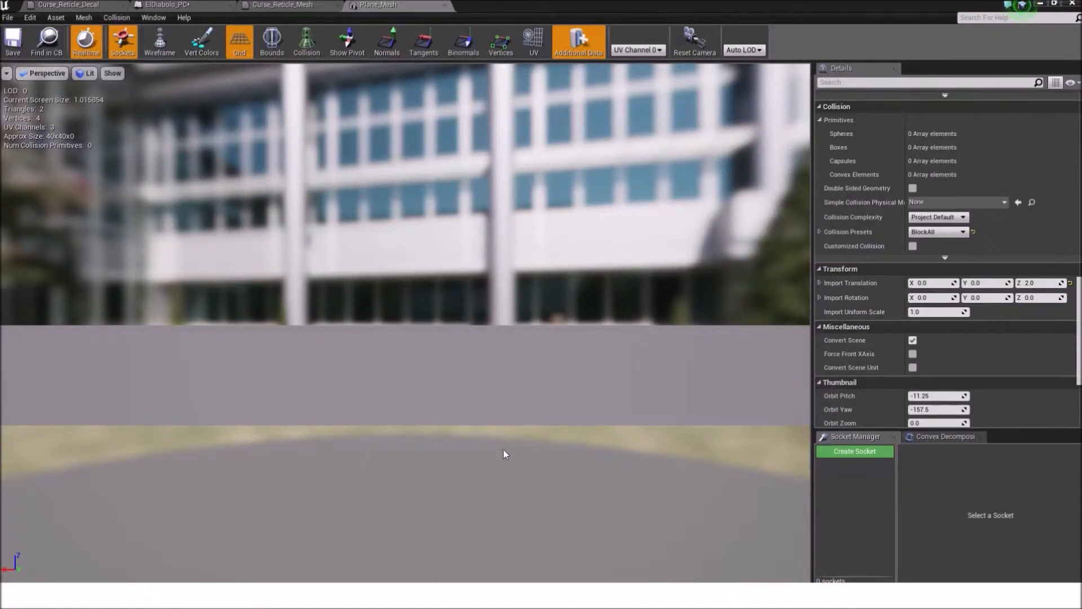
Inspect the reimported reticle mesh against the preview floor and close the Plane_Mesh editor.
{"action": "left_click_drag", "start_coordinate": [567, 381], "coordinate": [566, 479]}
{"action": "right_click_drag", "start_coordinate": [566, 381], "coordinate": [638, 361]}
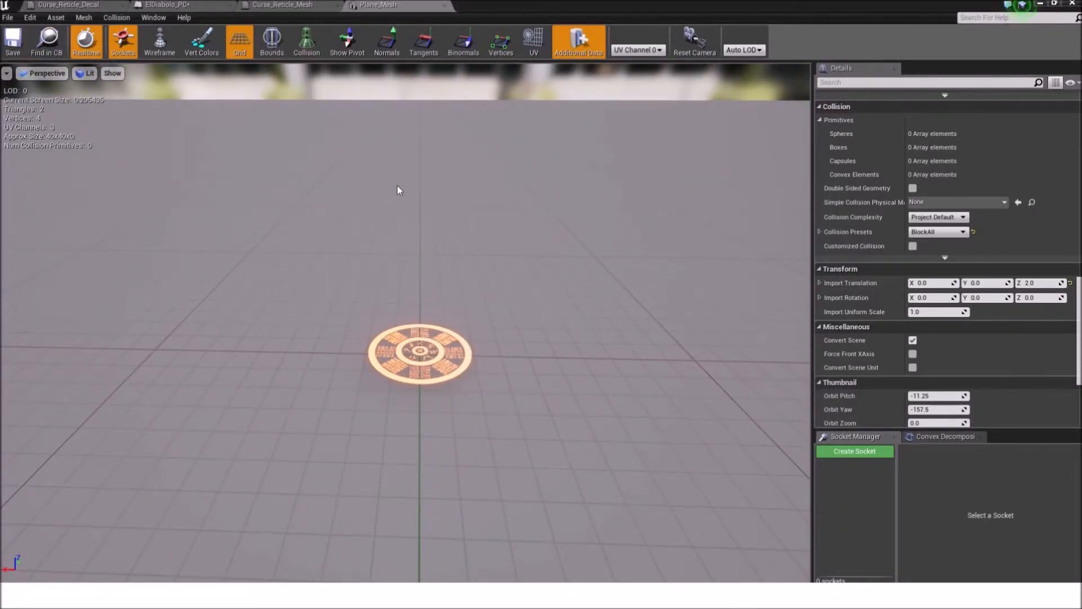
{"action": "left_click", "coordinate": [445, 6]}
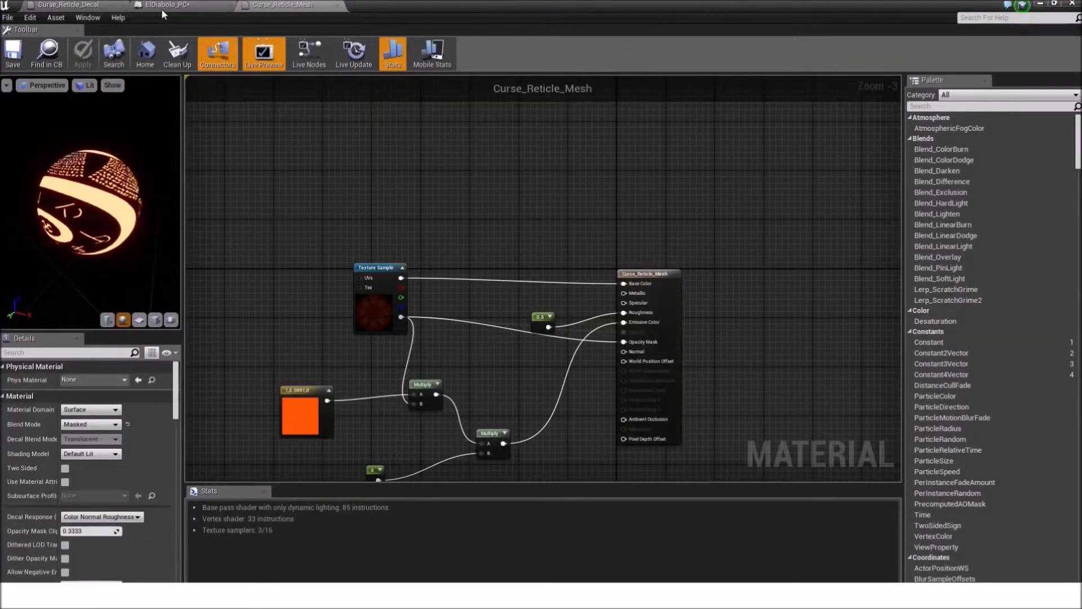
In the ElDiabolo_PC event graph, connect the Break Hit Result's Location output to New Location on the SetWorldLocationAndRotation node.
{"action": "left_click", "coordinate": [163, 5]}
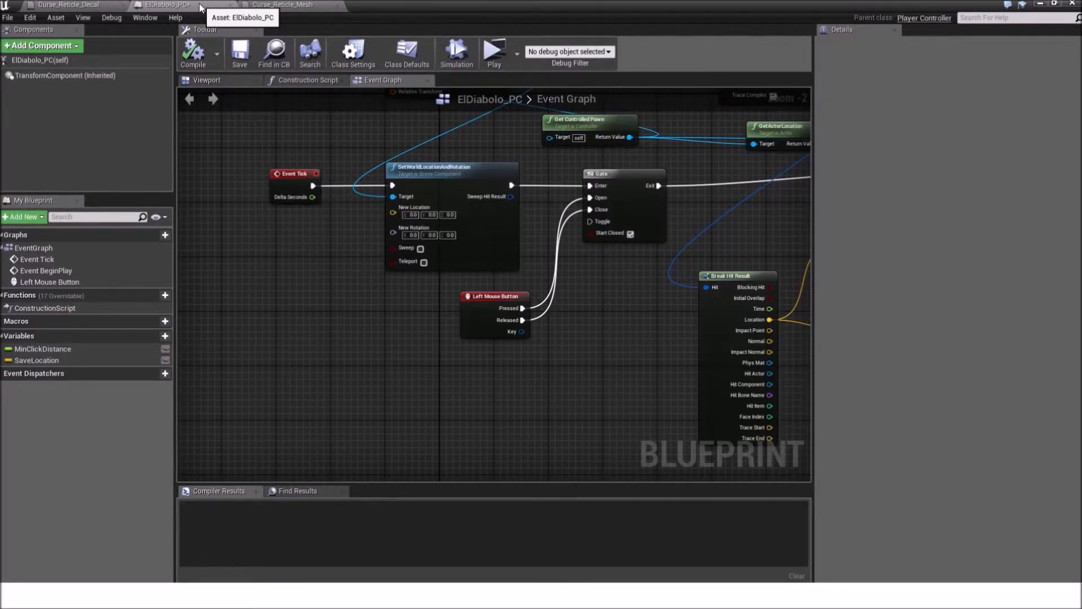
{"action": "left_click", "coordinate": [8, 17]}
{"action": "left_click", "coordinate": [46, 84]}
{"action": "right_click_drag", "start_coordinate": [429, 247], "coordinate": [326, 242]}
{"action": "right_click_drag", "start_coordinate": [545, 327], "coordinate": [575, 347]}
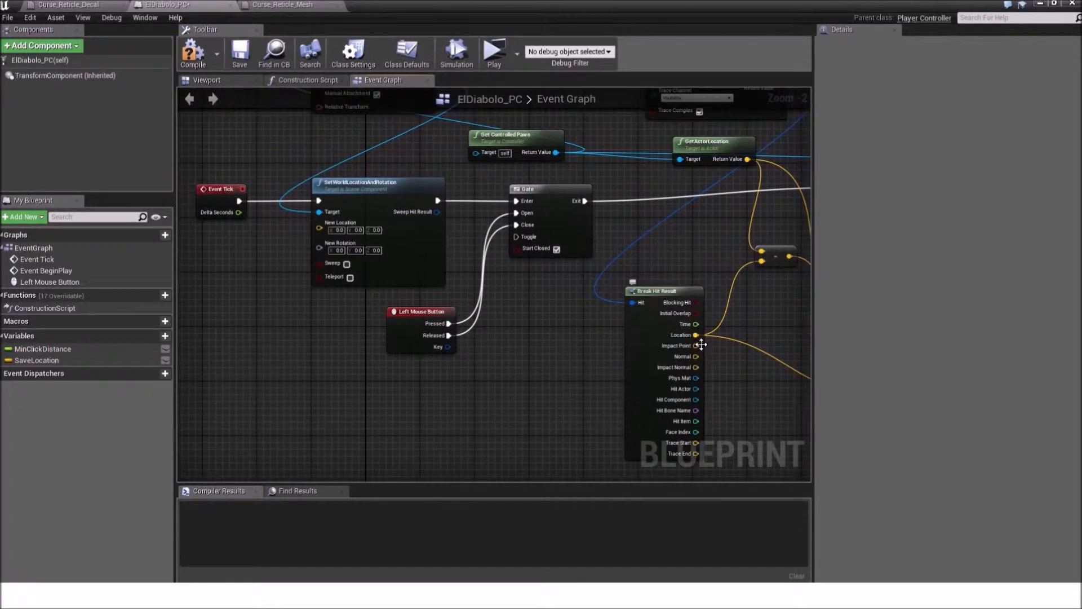
{"action": "left_click_drag", "start_coordinate": [697, 335], "coordinate": [314, 228]}
Add a Make Rot from Z node fed by the Break Hit Result's Normal output.
{"action": "right_click_drag", "start_coordinate": [583, 349], "coordinate": [692, 358]}
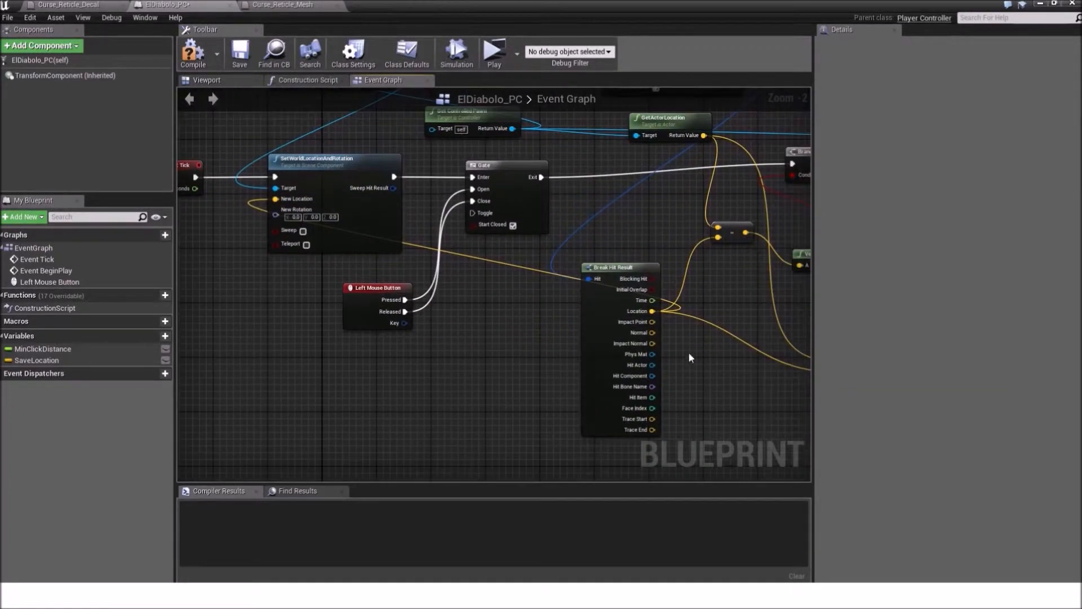
{"action": "left_click_drag", "start_coordinate": [652, 336], "coordinate": [425, 376]}
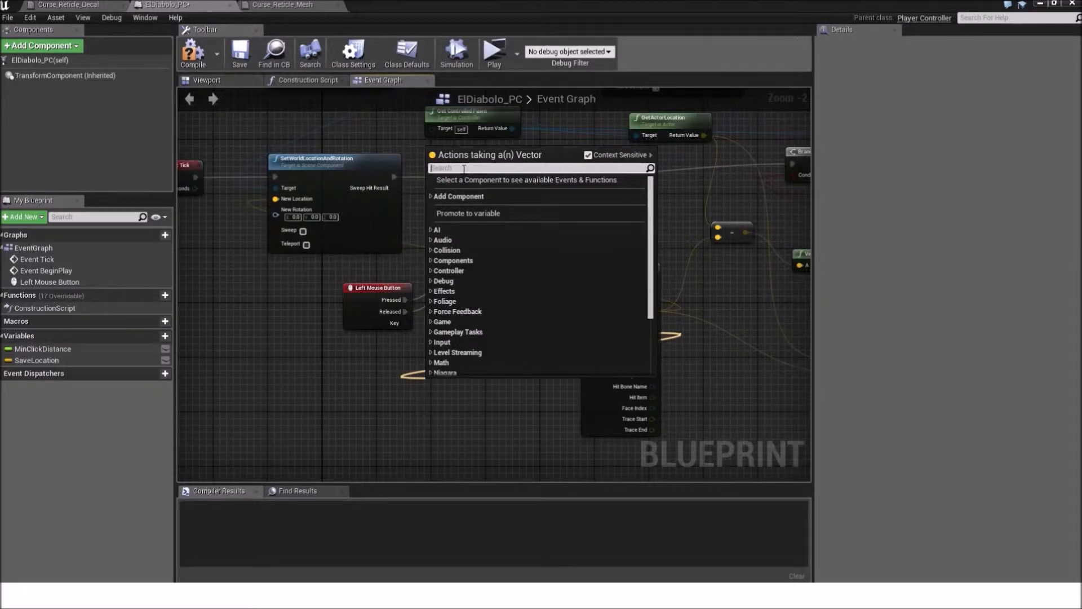
{"action": "type", "text": "make rot"}
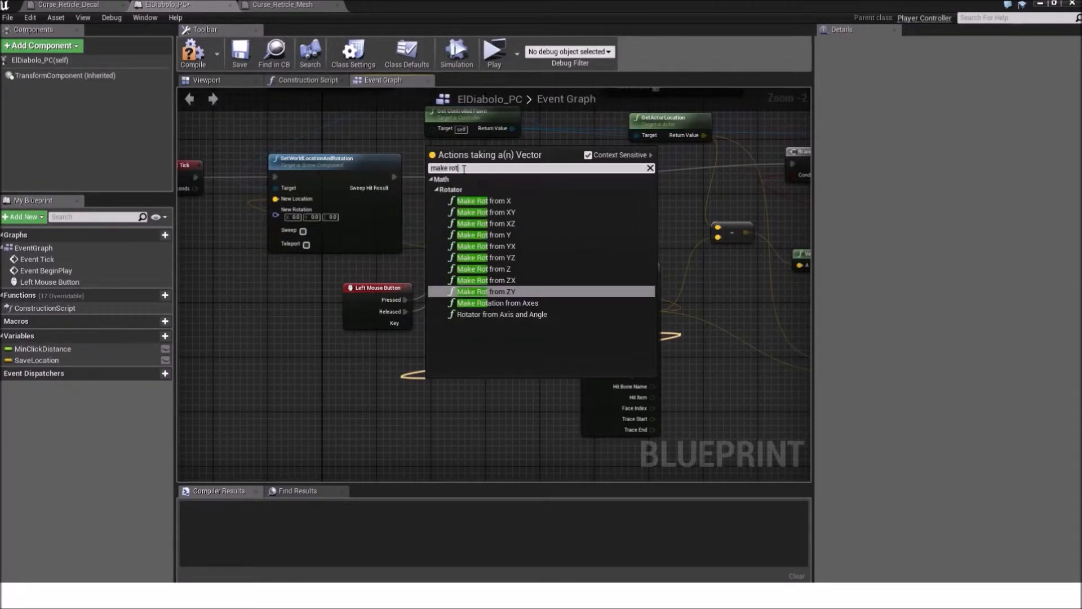
{"action": "left_click", "coordinate": [500, 272]}
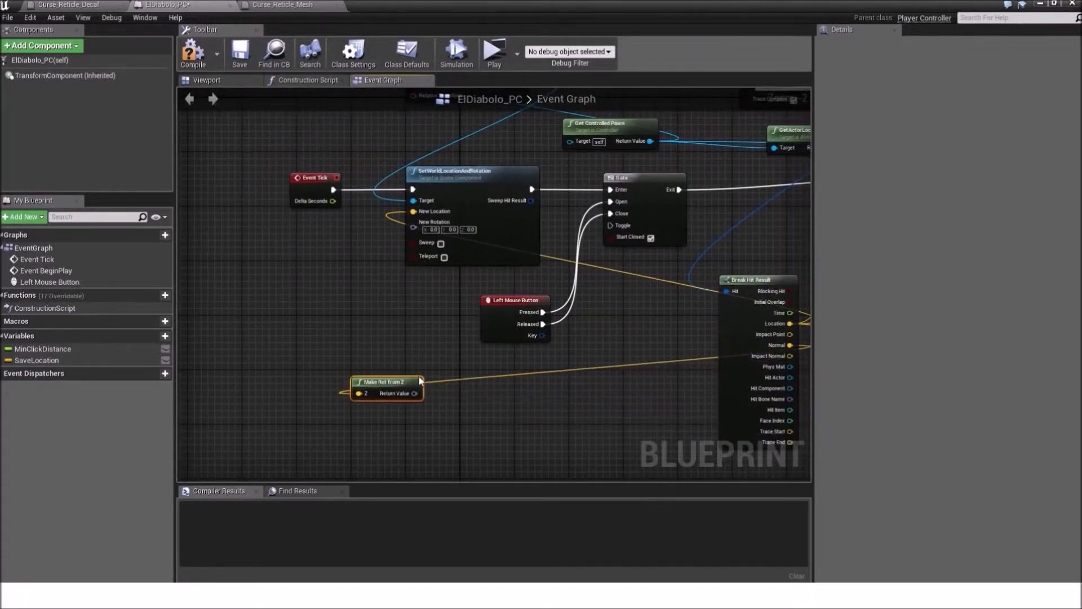
Connect the Make Rot from Z return value to New Rotation on SetWorldLocationAndRotation, and compile and save the blueprint.
{"action": "scroll", "coordinate": [417, 402], "scroll_direction": "up", "scroll_amount": 2}
{"action": "left_click_drag", "start_coordinate": [418, 402], "coordinate": [424, 179]}
{"action": "right_click_drag", "start_coordinate": [467, 158], "coordinate": [424, 341]}
{"action": "scroll", "coordinate": [440, 275], "scroll_direction": "down", "scroll_amount": 1}
{"action": "right_click_drag", "start_coordinate": [468, 293], "coordinate": [481, 224]}
{"action": "left_click", "coordinate": [209, 56]}
{"action": "left_click", "coordinate": [240, 52]}
Examine how the Break Hit Result's Location and Normal outputs feed the SetWorldLocationAndRotation node through Make Rot from Z.
{"action": "right_click_drag", "start_coordinate": [384, 389], "coordinate": [425, 280]}
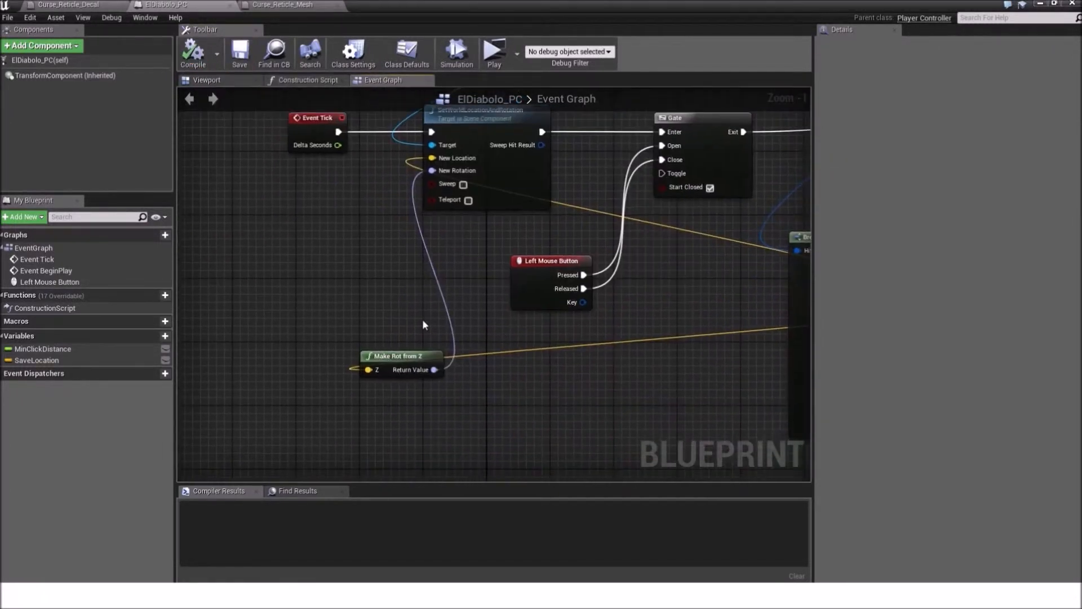
{"action": "right_click_drag", "start_coordinate": [677, 345], "coordinate": [446, 364]}
{"action": "scroll", "coordinate": [656, 360], "scroll_direction": "up", "scroll_amount": 1}
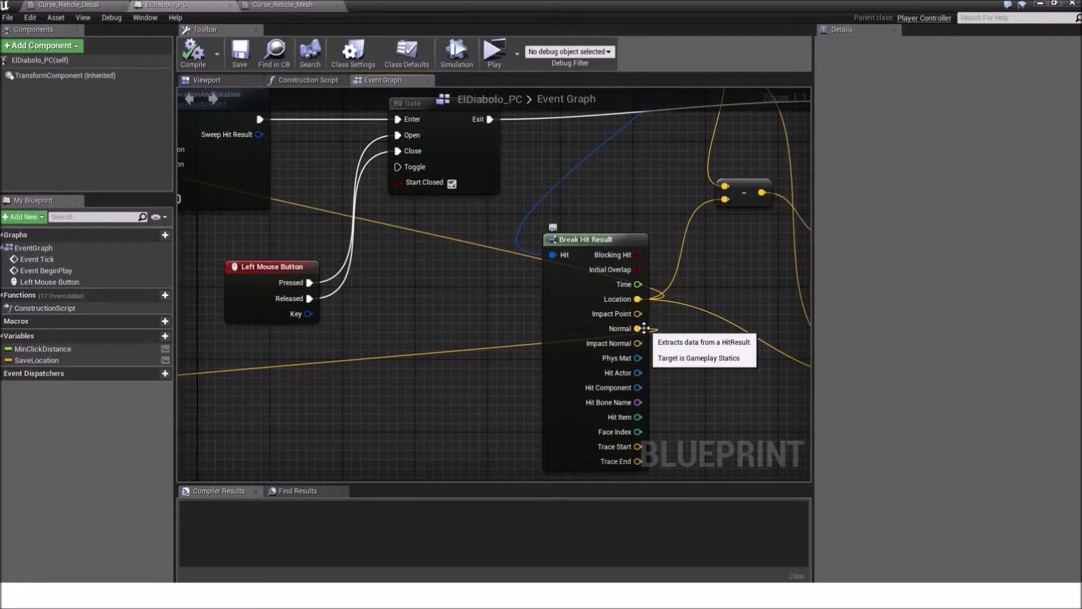
{"action": "right_click_drag", "start_coordinate": [296, 357], "coordinate": [562, 325]}
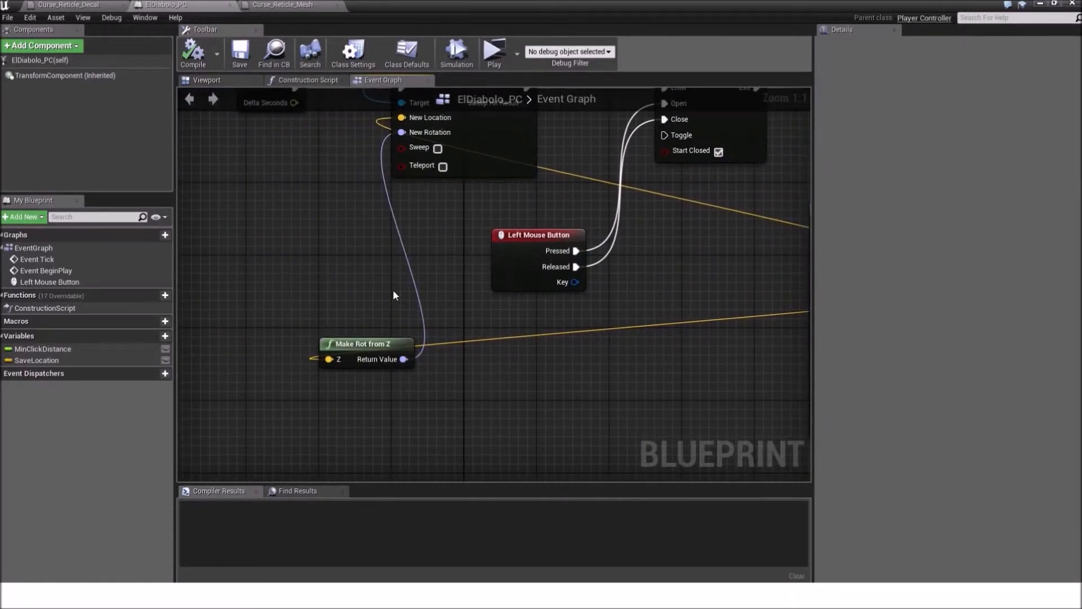
{"action": "scroll", "coordinate": [388, 403], "scroll_direction": "down", "scroll_amount": 2}
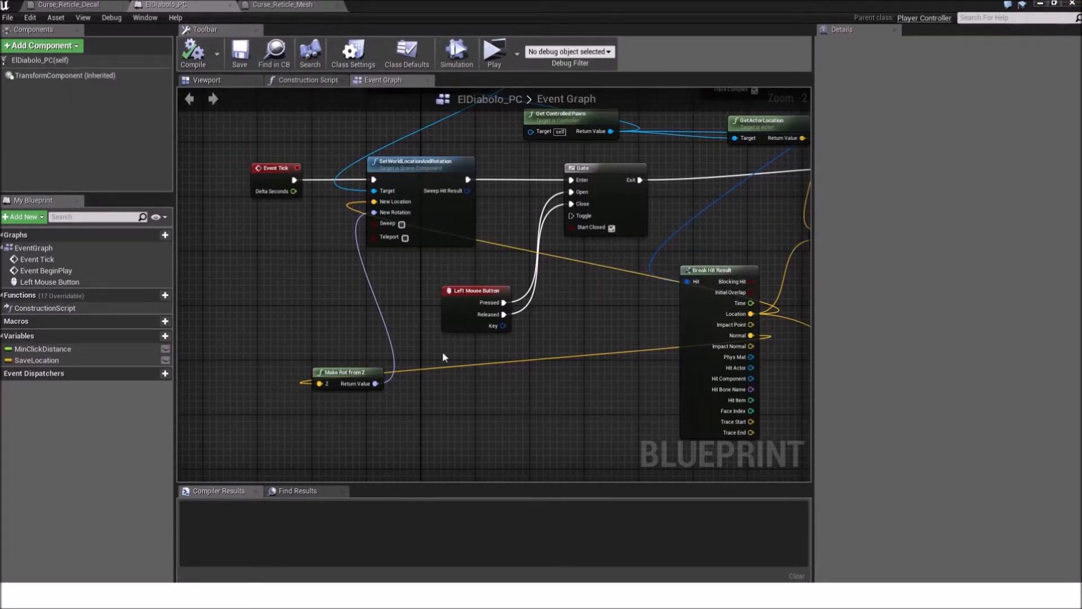
{"action": "right_click_drag", "start_coordinate": [522, 186], "coordinate": [469, 275]}
{"action": "scroll", "coordinate": [468, 275], "scroll_direction": "down", "scroll_amount": 1}
{"action": "right_click_drag", "start_coordinate": [370, 238], "coordinate": [397, 248]}
{"action": "right_click_drag", "start_coordinate": [490, 280], "coordinate": [497, 244]}
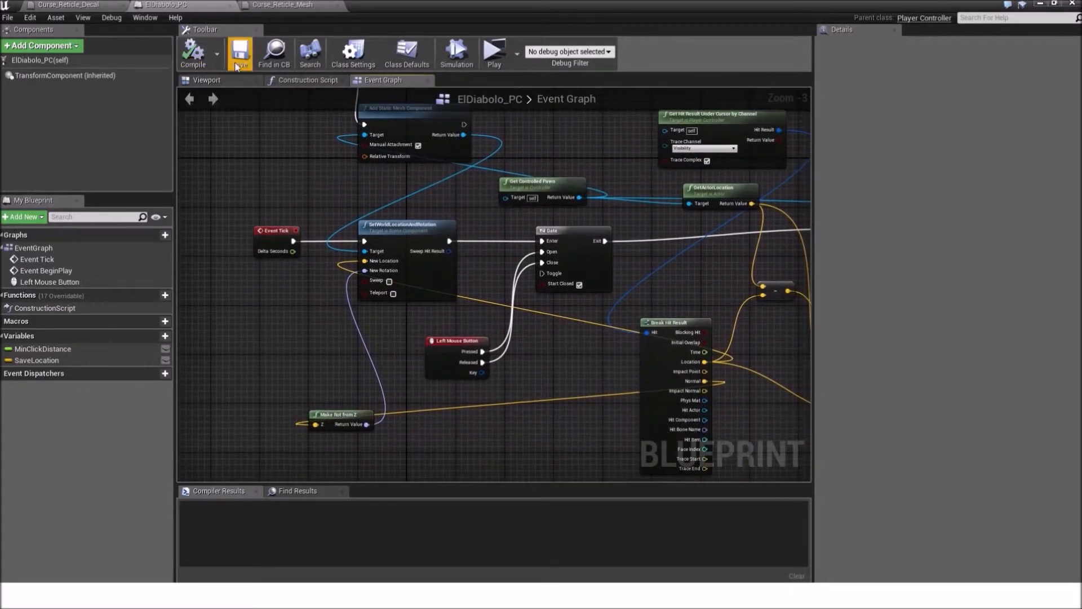
Save all project assets from the main level editor and return to the ElDiabolo_PC blueprint.
{"action": "left_click", "coordinate": [1040, 4]}
{"action": "left_click", "coordinate": [8, 17]}
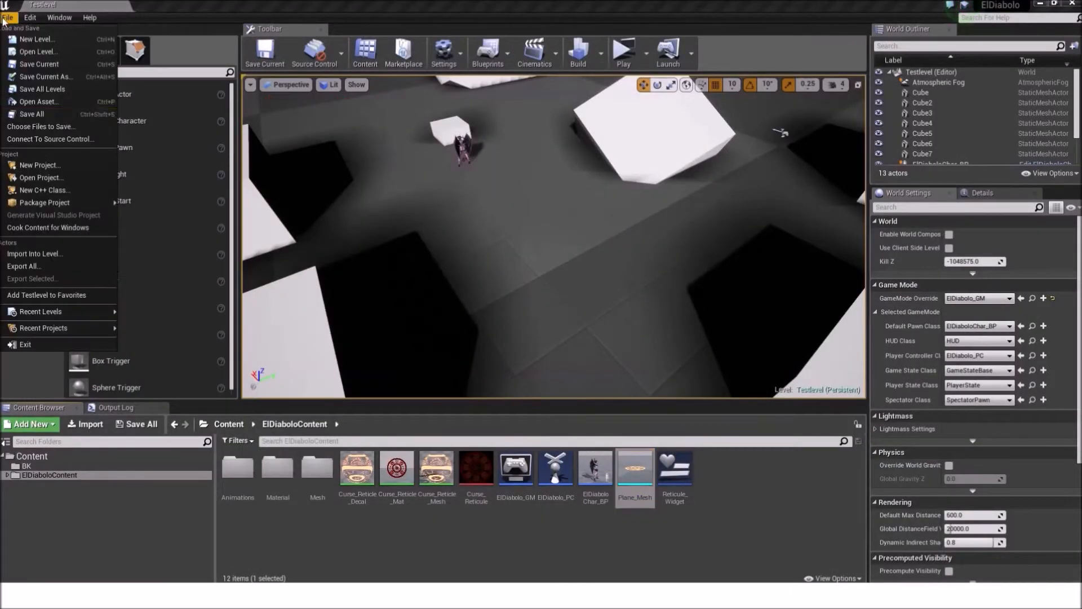
{"action": "left_click", "coordinate": [58, 116]}
{"action": "left_click", "coordinate": [514, 595]}
{"action": "left_click", "coordinate": [569, 551]}
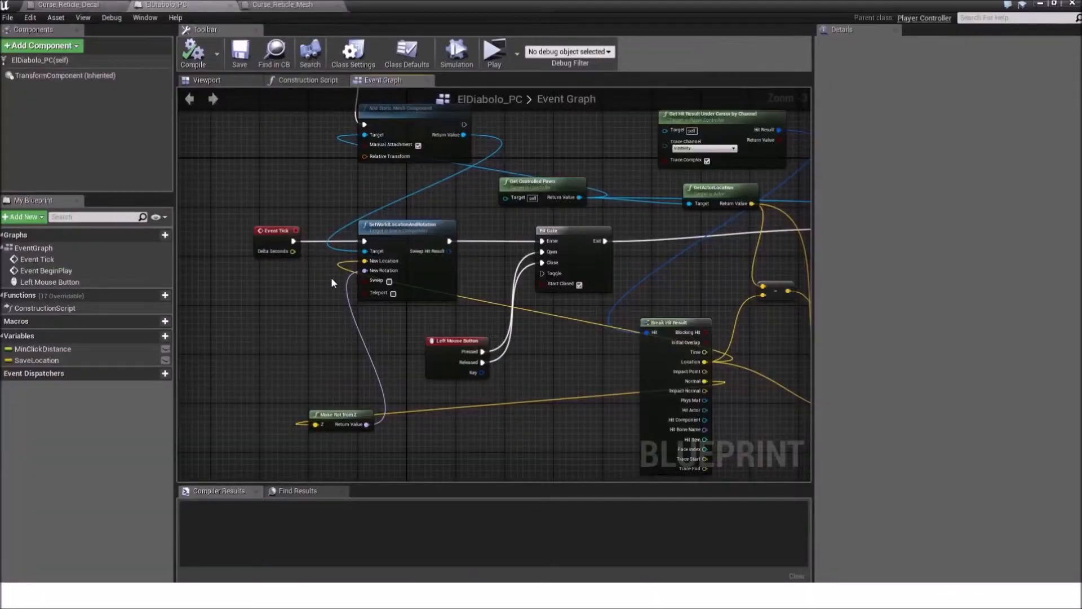
Select the Add Static Mesh Component node and examine its transform scale settings.
{"action": "right_click_drag", "start_coordinate": [377, 168], "coordinate": [394, 289]}
{"action": "left_click", "coordinate": [427, 244]}
{"action": "scroll", "coordinate": [426, 243], "scroll_direction": "up", "scroll_amount": 1}
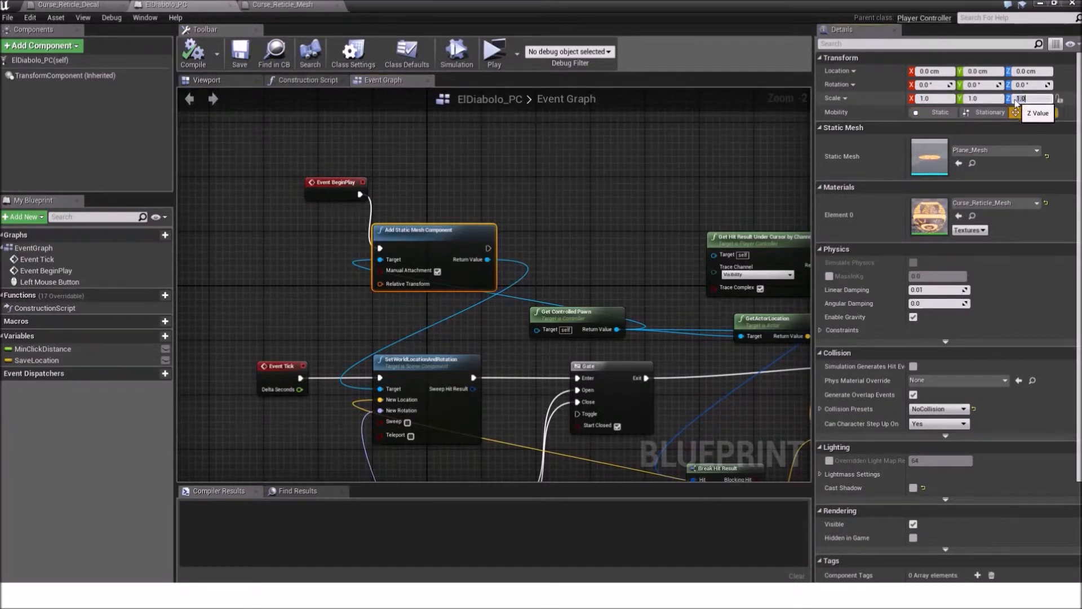
{"action": "left_click", "coordinate": [945, 99]}
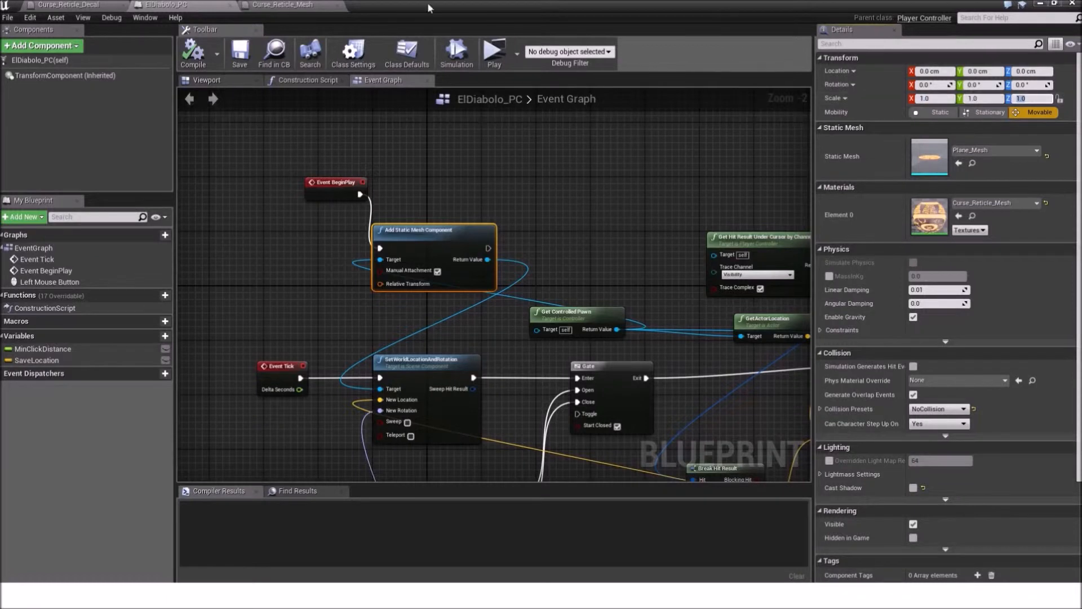
Save the ElDiabolo_PC blueprint, return to the main level editor and save everything in the project.
{"action": "left_click", "coordinate": [241, 53]}
{"action": "left_click", "coordinate": [1040, 4]}
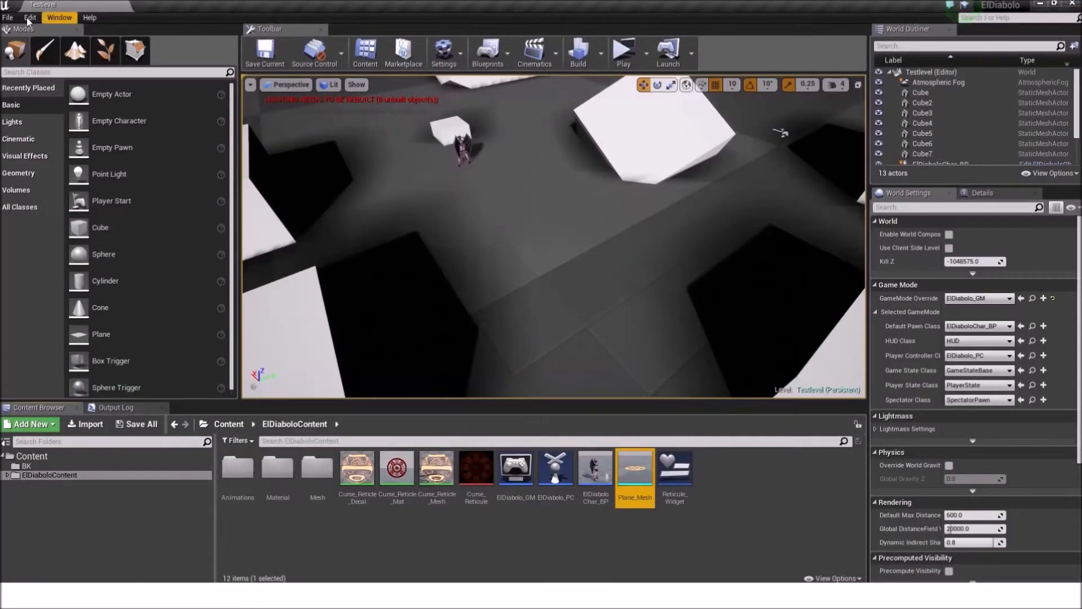
{"action": "left_click", "coordinate": [8, 18]}
{"action": "left_click", "coordinate": [34, 111]}
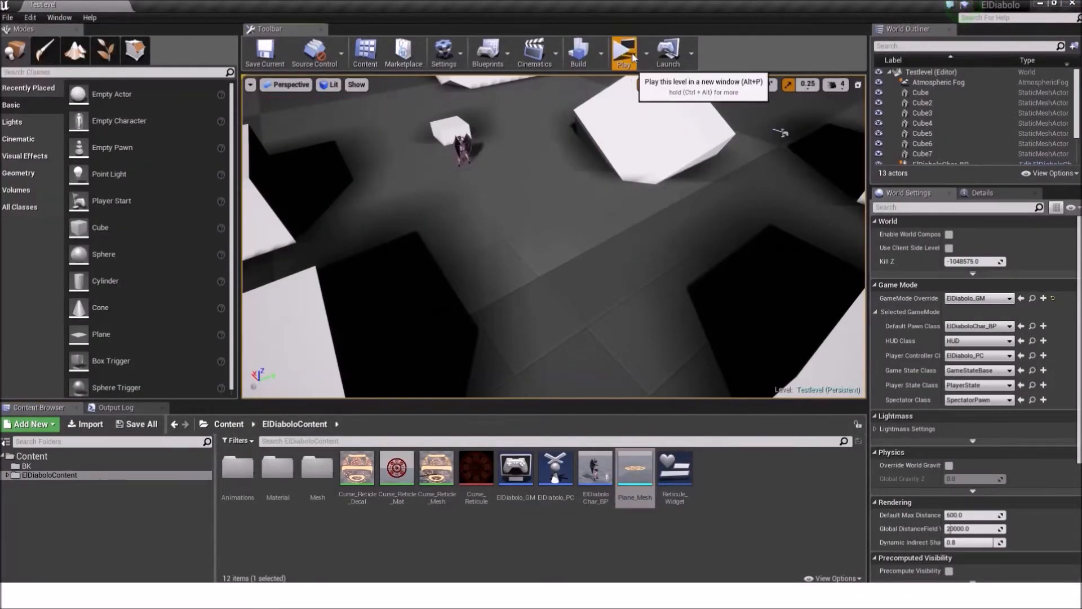
Play-test the level, moving the character around to check how the mesh reticle follows the cursor.
{"action": "left_click", "coordinate": [634, 57]}
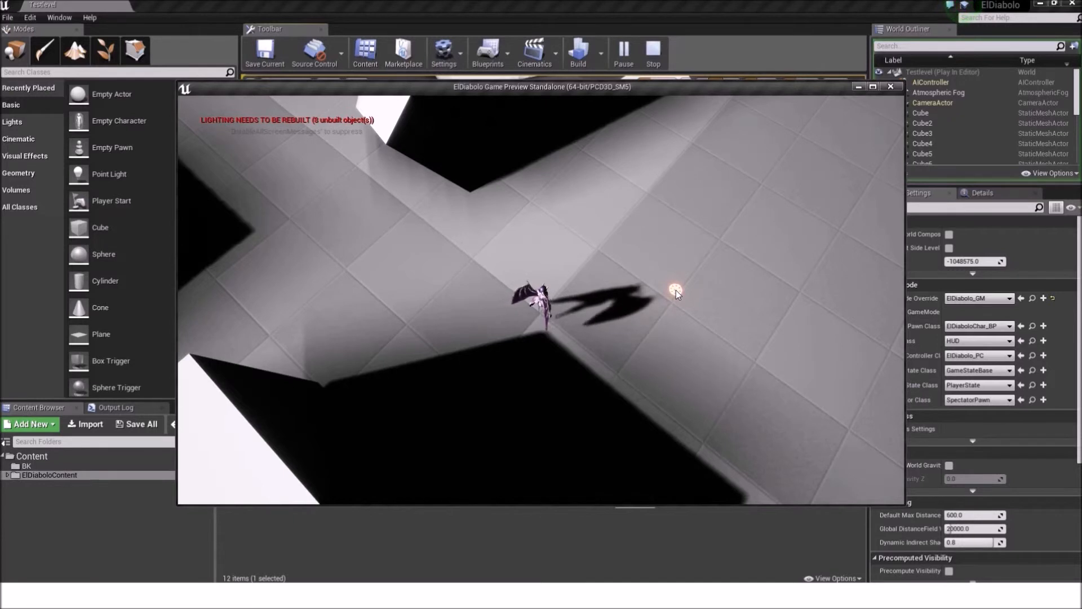
{"action": "left_click", "coordinate": [676, 290]}
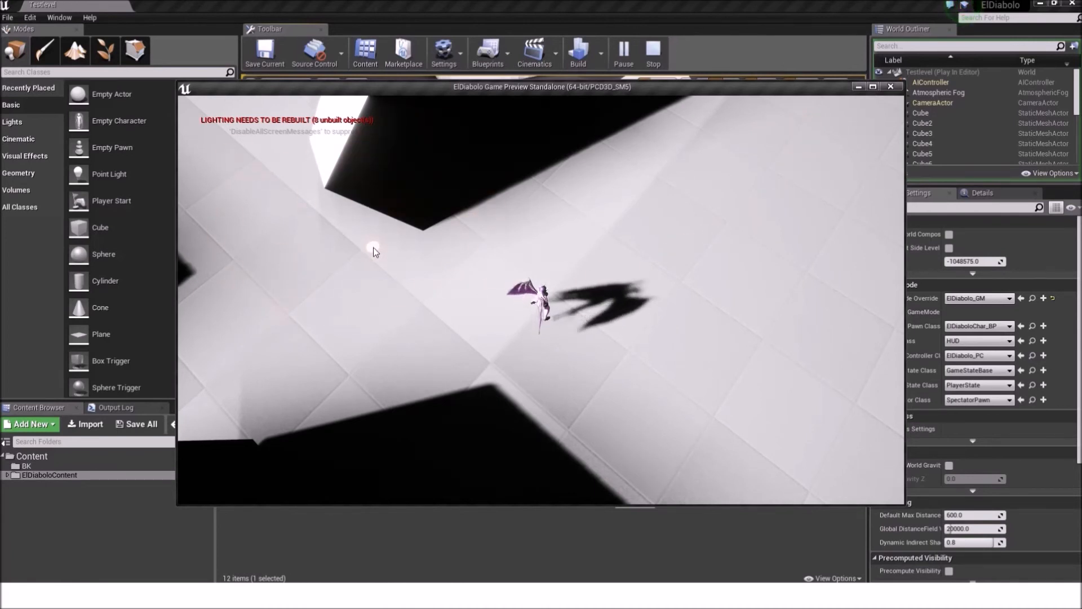
{"action": "mouse_move", "coordinate": [636, 261]}
{"action": "left_mouse_down"}
{"action": "mouse_move", "coordinate": [654, 274]}
{"action": "mouse_move", "coordinate": [600, 372]}
{"action": "mouse_move", "coordinate": [659, 323]}
{"action": "mouse_move", "coordinate": [598, 217]}
{"action": "mouse_move", "coordinate": [507, 213]}
{"action": "mouse_move", "coordinate": [396, 307]}
{"action": "mouse_move", "coordinate": [476, 380]}
{"action": "mouse_move", "coordinate": [553, 395]}
{"action": "mouse_move", "coordinate": [665, 352]}
{"action": "mouse_move", "coordinate": [647, 205]}
{"action": "mouse_move", "coordinate": [488, 204]}
{"action": "mouse_move", "coordinate": [453, 331]}
{"action": "mouse_move", "coordinate": [504, 400]}
{"action": "mouse_move", "coordinate": [623, 374]}
{"action": "mouse_move", "coordinate": [649, 324]}
{"action": "mouse_move", "coordinate": [513, 378]}
{"action": "mouse_move", "coordinate": [452, 307]}
{"action": "mouse_move", "coordinate": [521, 220]}
{"action": "mouse_move", "coordinate": [505, 218]}
{"action": "mouse_move", "coordinate": [403, 317]}
{"action": "mouse_move", "coordinate": [508, 403]}
{"action": "mouse_move", "coordinate": [646, 378]}
{"action": "mouse_move", "coordinate": [686, 284]}
{"action": "mouse_move", "coordinate": [631, 225]}
{"action": "mouse_move", "coordinate": [650, 321]}
{"action": "mouse_move", "coordinate": [484, 375]}
{"action": "mouse_move", "coordinate": [378, 297]}
{"action": "mouse_move", "coordinate": [380, 244]}
{"action": "mouse_move", "coordinate": [370, 248]}
{"action": "mouse_move", "coordinate": [449, 357]}
{"action": "mouse_move", "coordinate": [589, 354]}
{"action": "mouse_move", "coordinate": [596, 333]}
{"action": "mouse_move", "coordinate": [570, 317]}
{"action": "mouse_move", "coordinate": [625, 307]}
{"action": "left_mouse_up"}
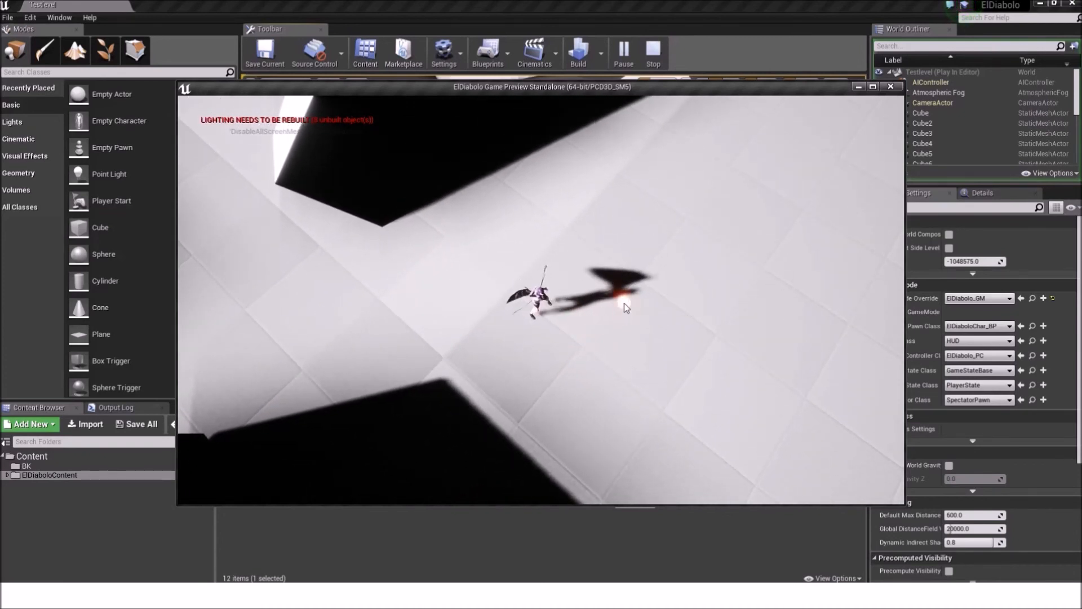